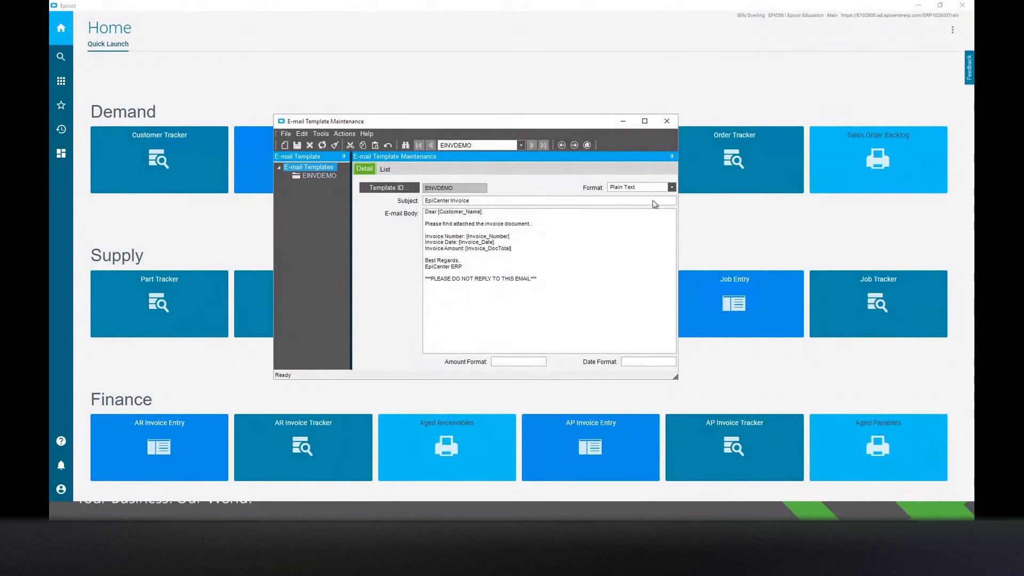
Check the format options of the EINVDEMO e-mail template and highlight the base URI of the File System attachment type.
left_click(671, 188)
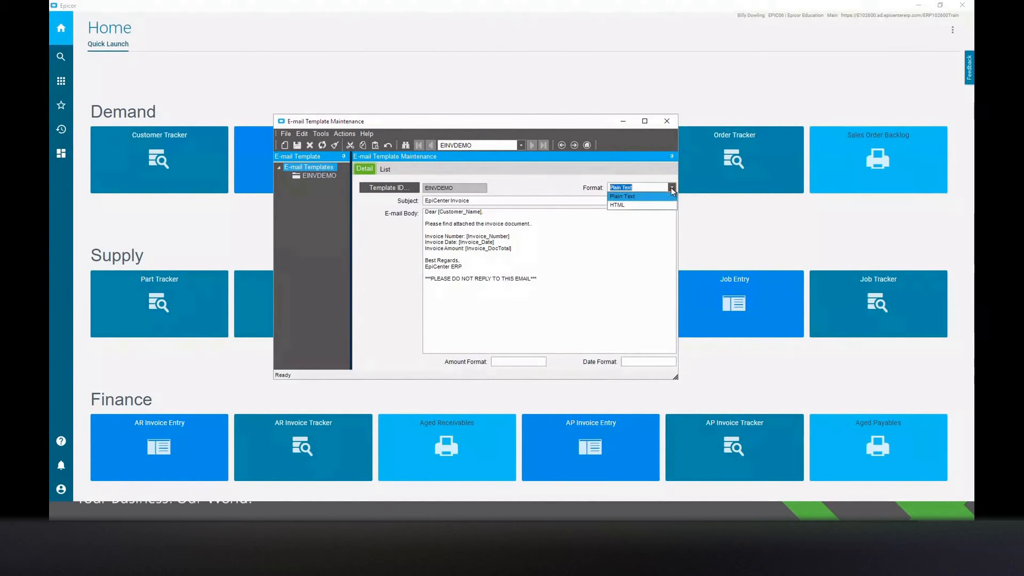
left_click(671, 187)
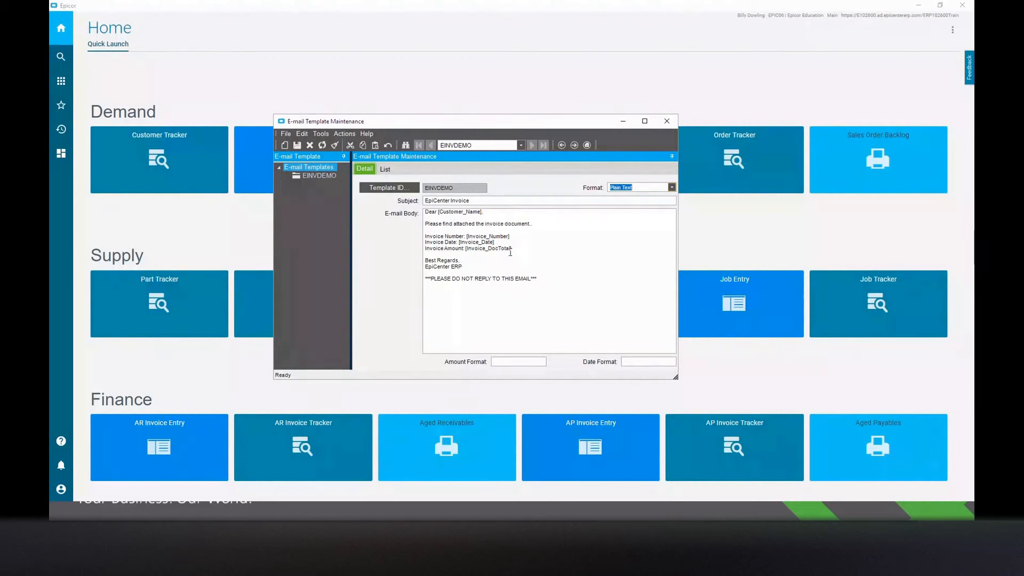
left_click(627, 122)
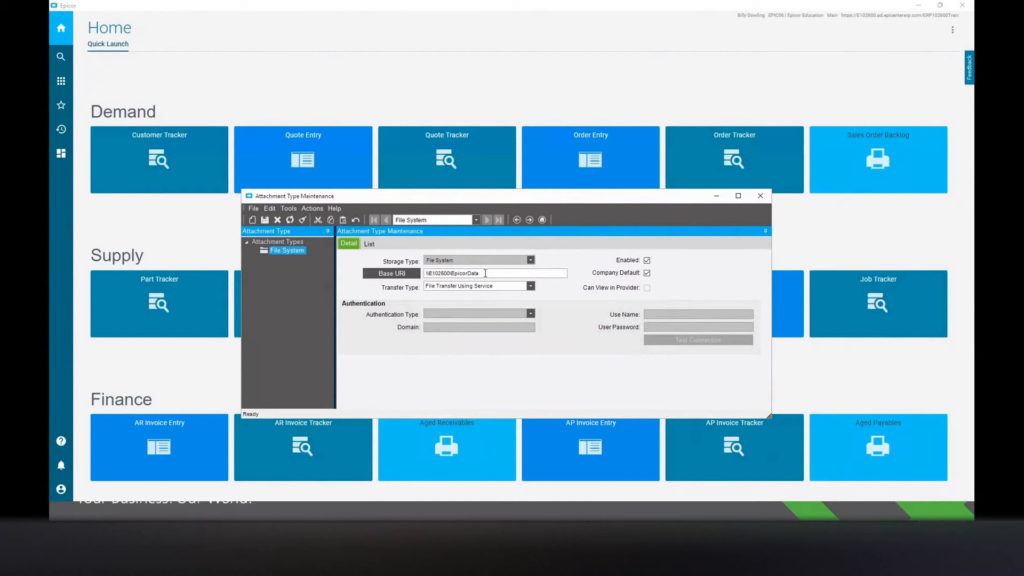
left_click_drag(486, 273, 425, 273)
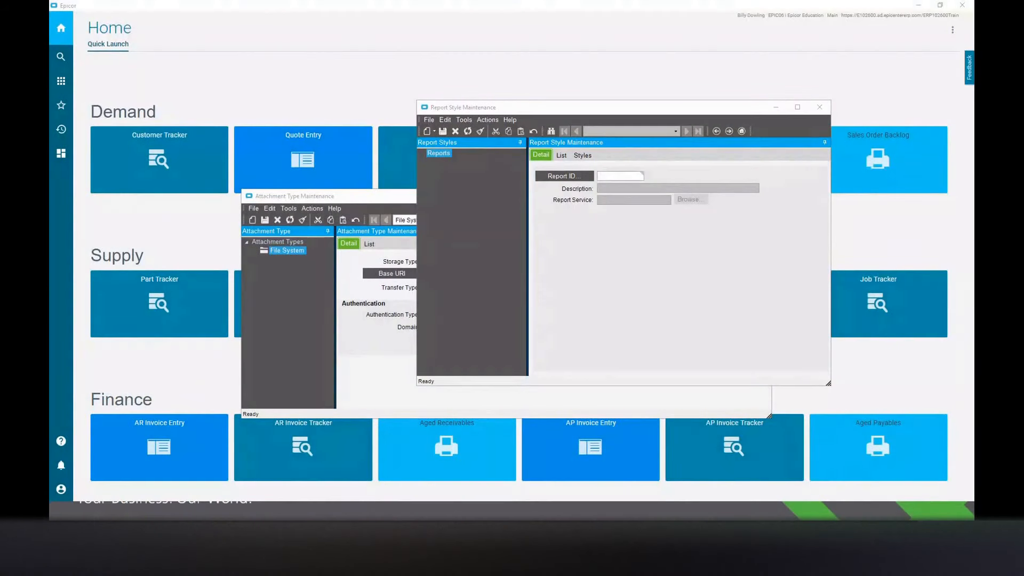
Search the report styles and load the ARFormEinv report.
left_click(579, 176)
left_click(607, 58)
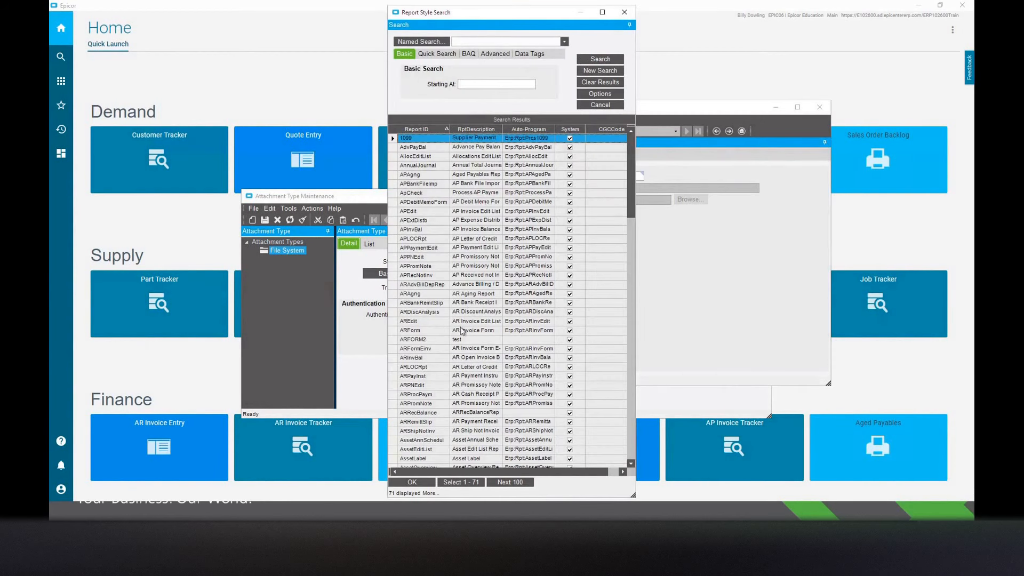
double_click(450, 350)
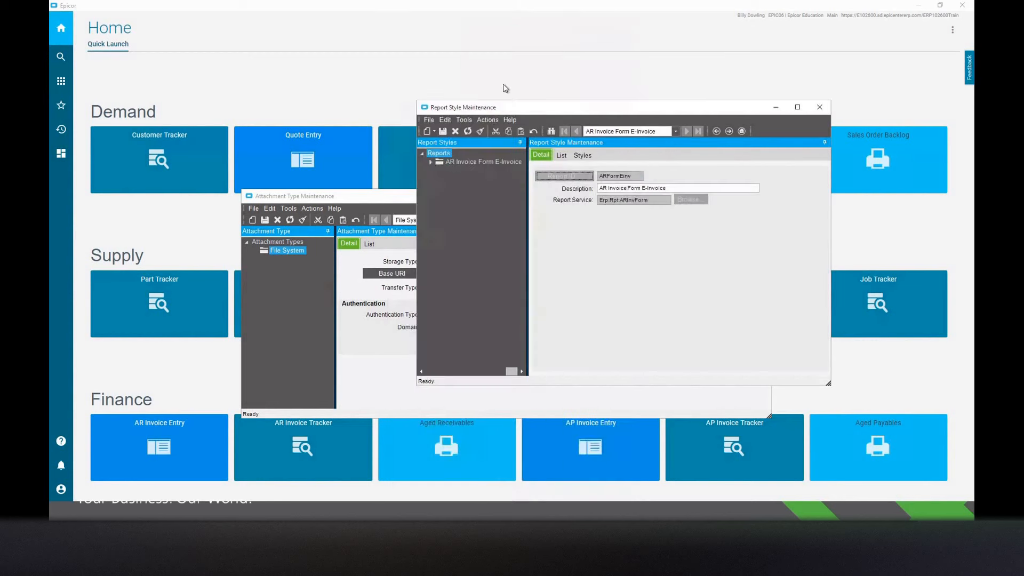
Review the e-invoice report's style and its SSRS upload action, then close Report Style Maintenance and Attachment Type Maintenance.
left_click(432, 162)
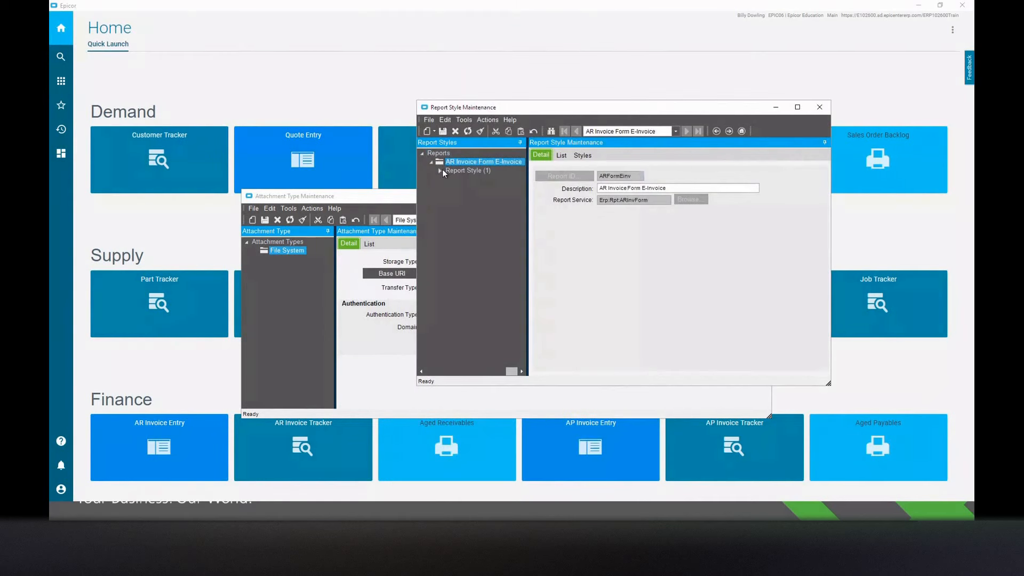
left_click(638, 177)
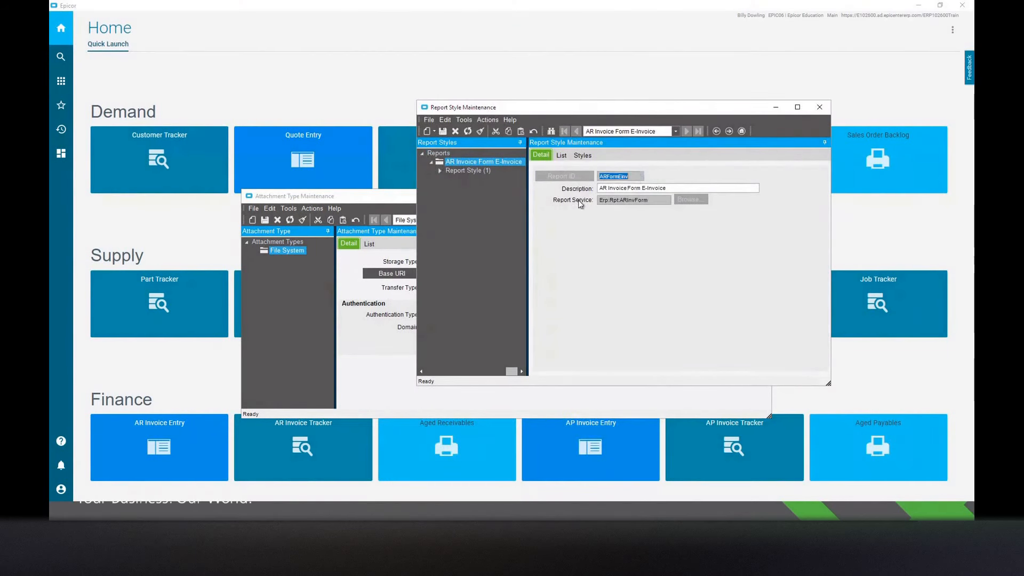
double_click(441, 170)
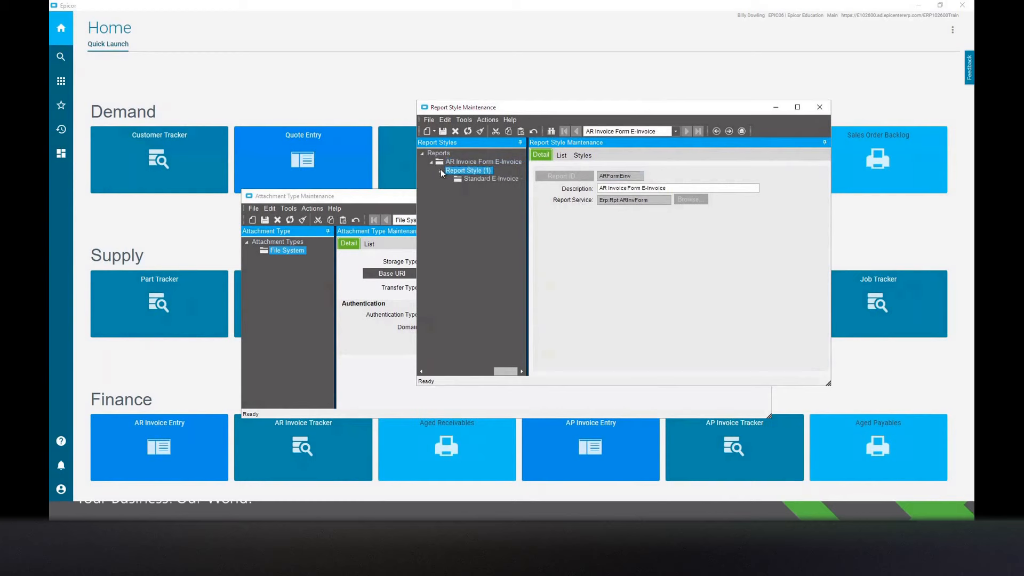
left_click(487, 120)
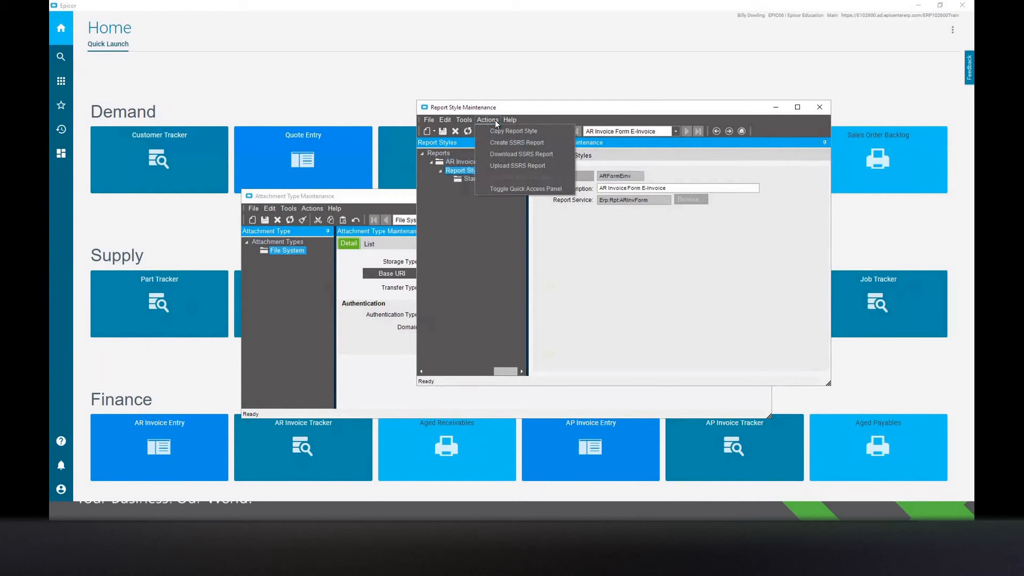
left_click(523, 169)
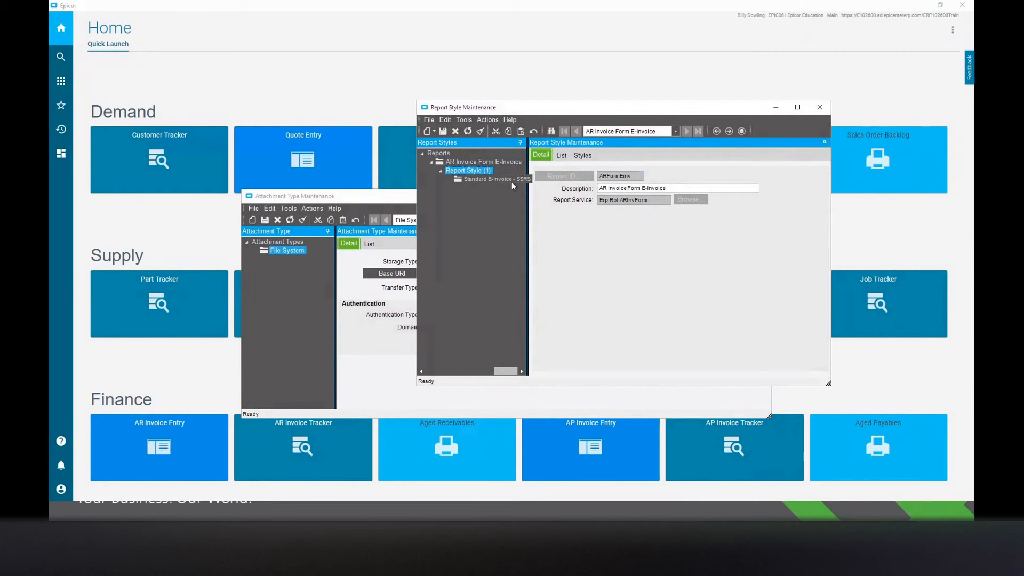
left_click(820, 107)
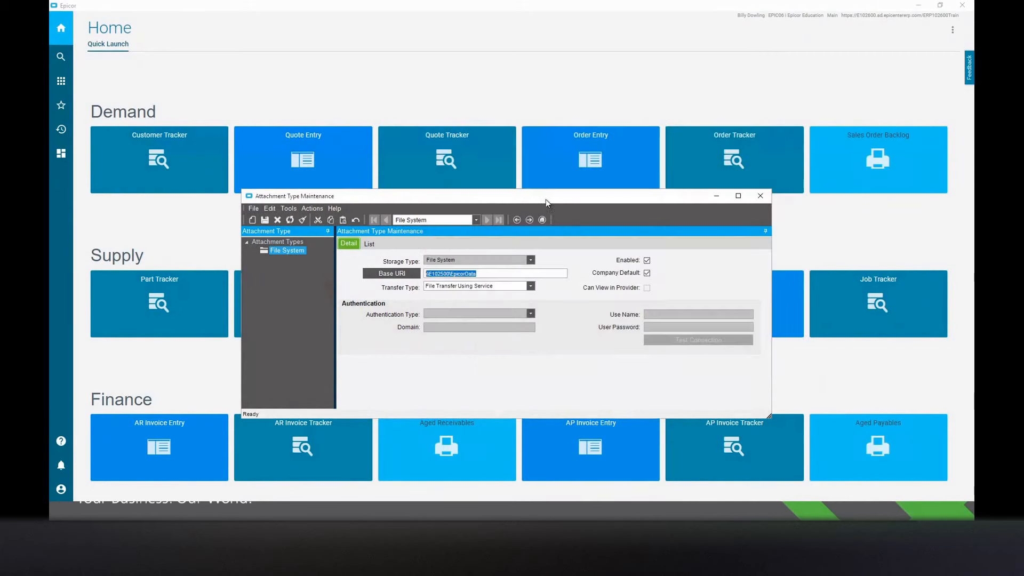
left_click(762, 201)
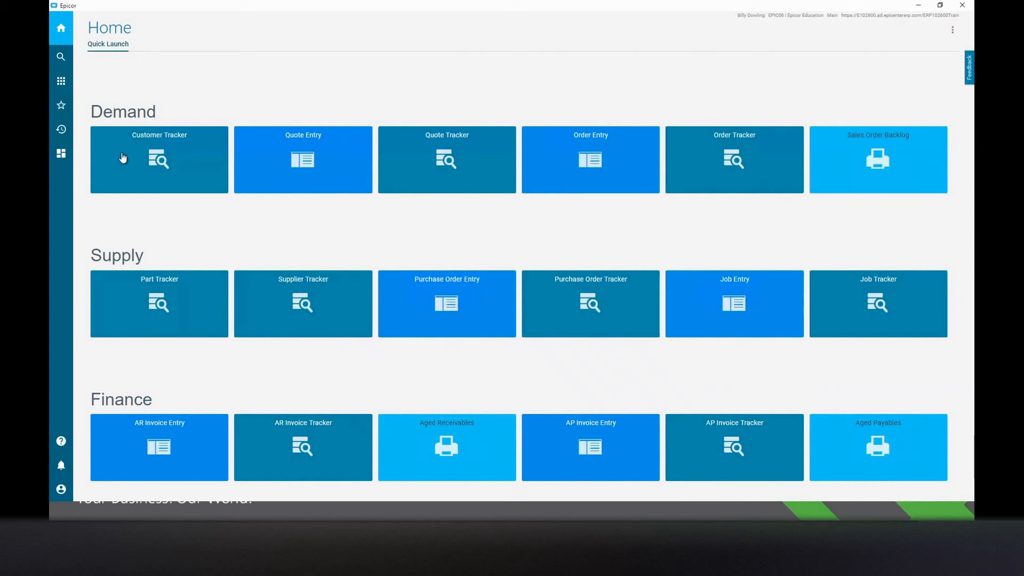
Open Invoice Entry and Customer from the favorites, and review the e-invoice settings and default e-mail template of customer "cat".
left_click(59, 106)
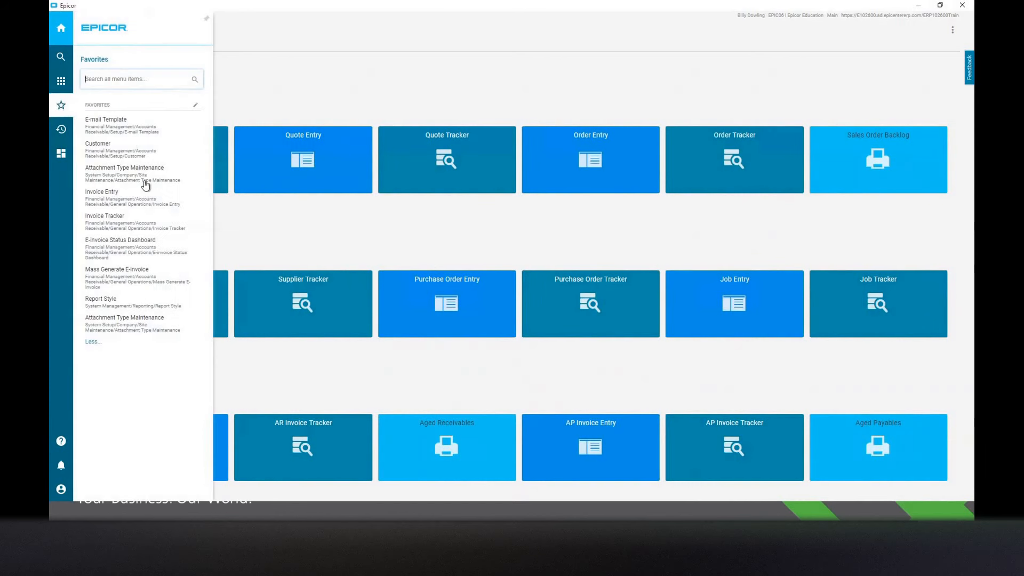
left_click(137, 197)
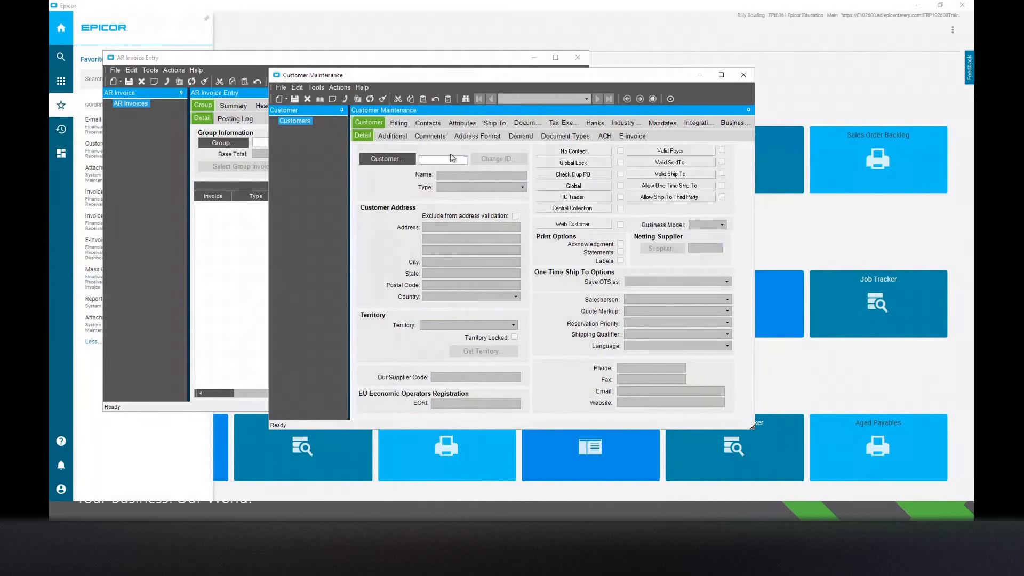
left_click(442, 160)
type("cat")
key("Tab")
left_click(633, 135)
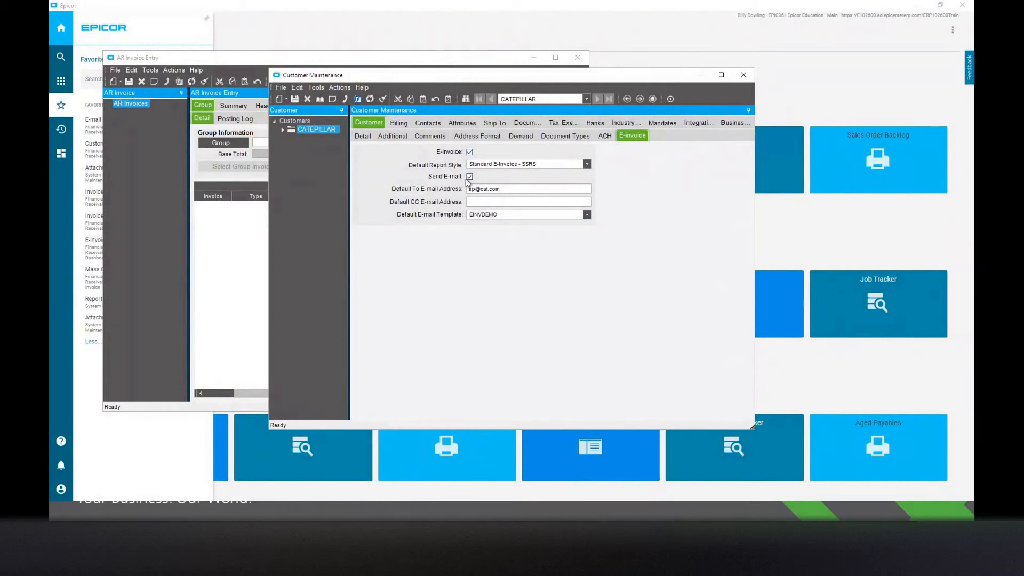
double_click(502, 214)
Add a new AR invoice group named bd8.27.
left_click(242, 264)
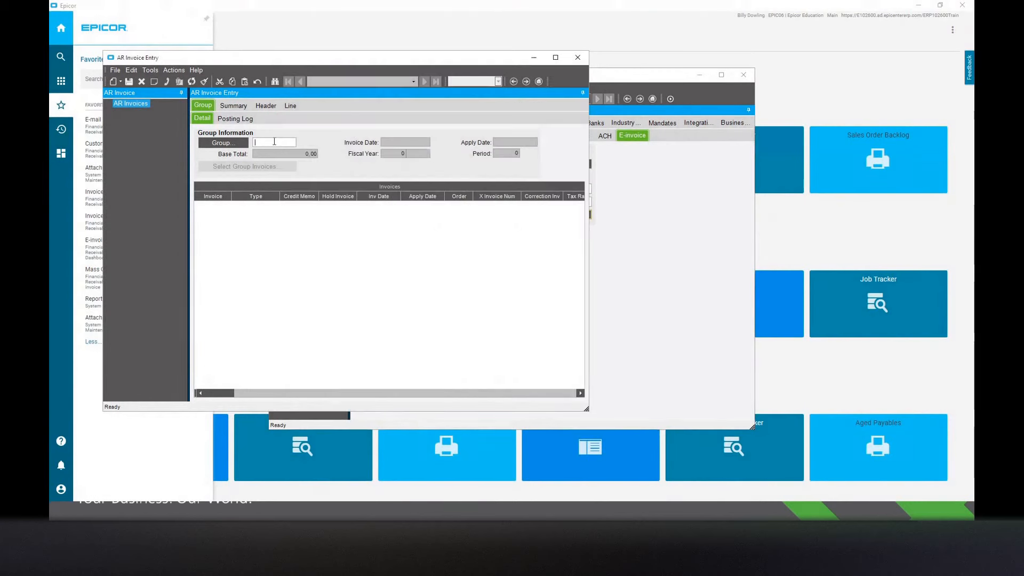
left_click(277, 143)
type("bd8.27")
key("Tab")
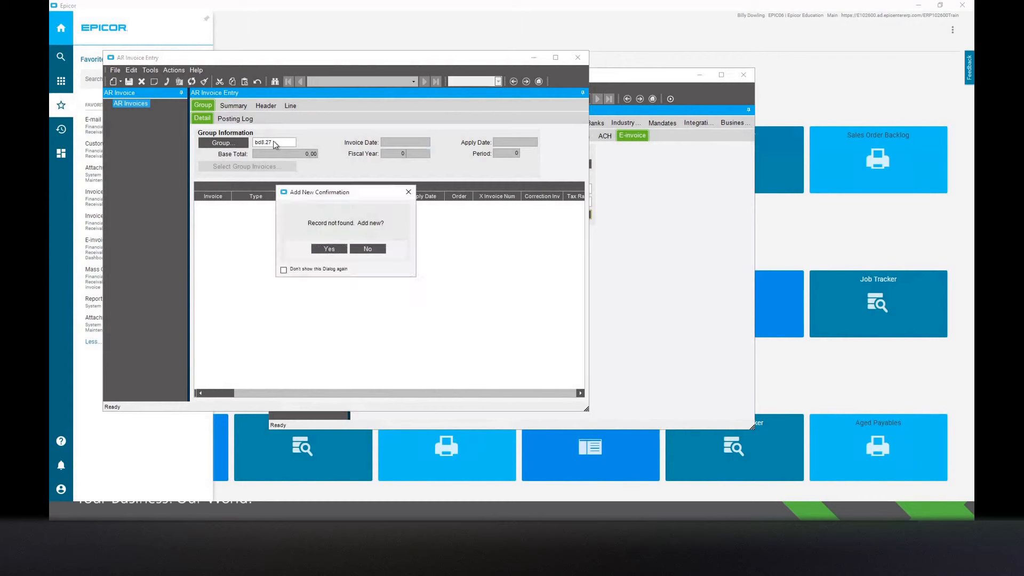
left_click(329, 249)
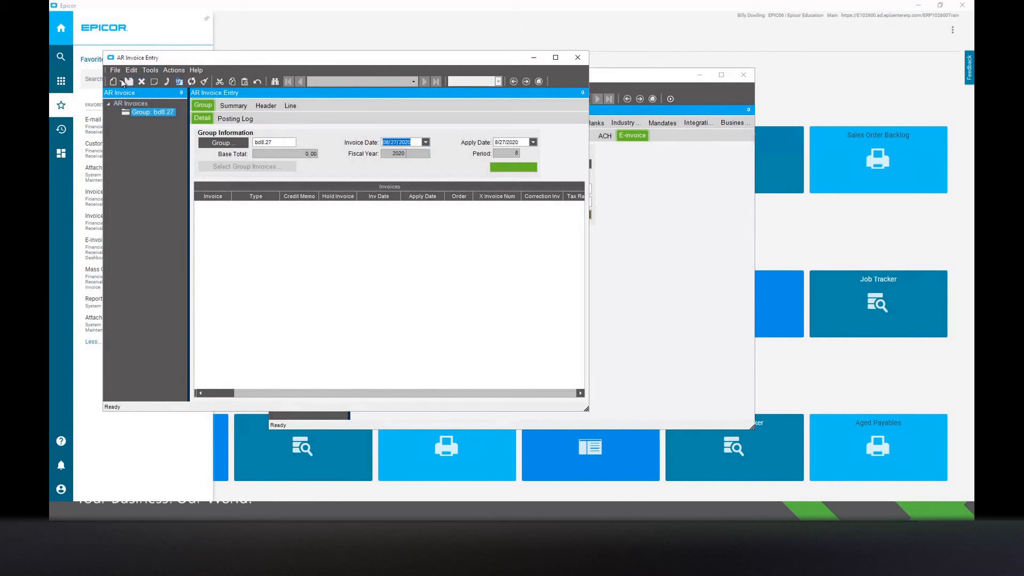
Create a new miscellaneous invoice in group bd8.27 sold to customer "cat".
left_click(120, 81)
left_click(156, 186)
left_click(302, 226)
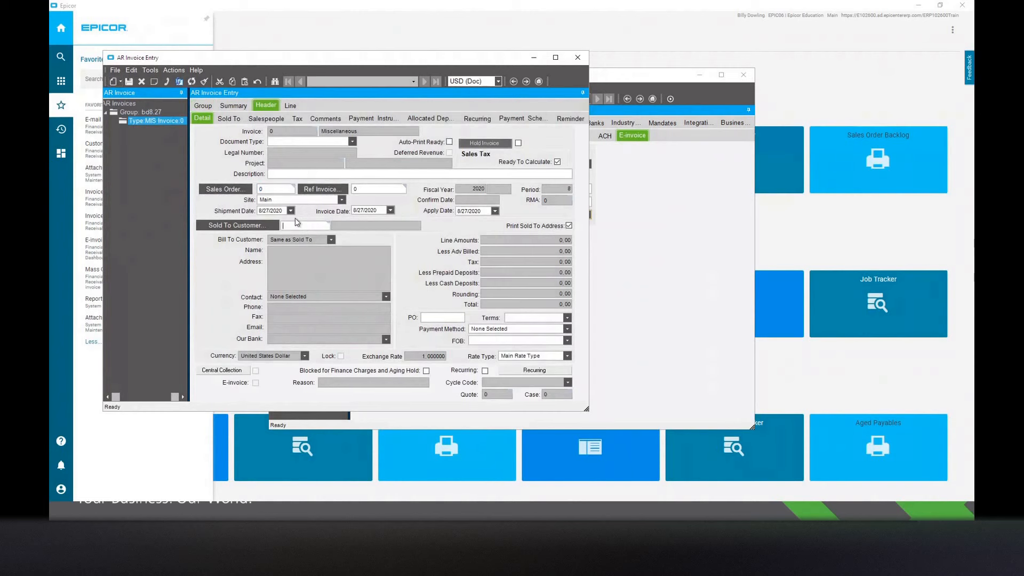
type("cat")
key("Tab")
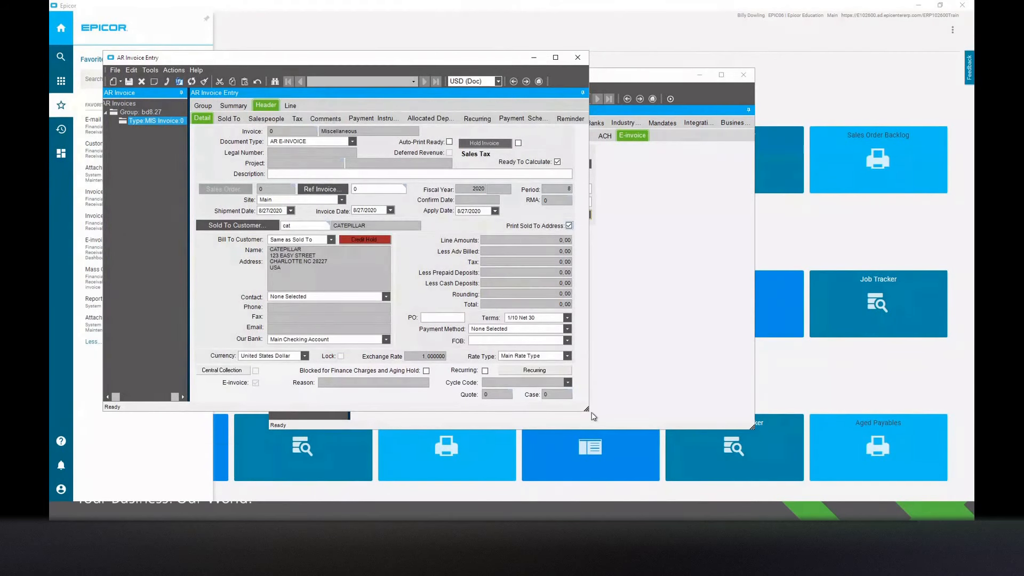
Enlarge the AR Invoice Entry window and compare the invoice's document type with the customer's e-invoice settings.
left_click_drag(588, 410, 721, 448)
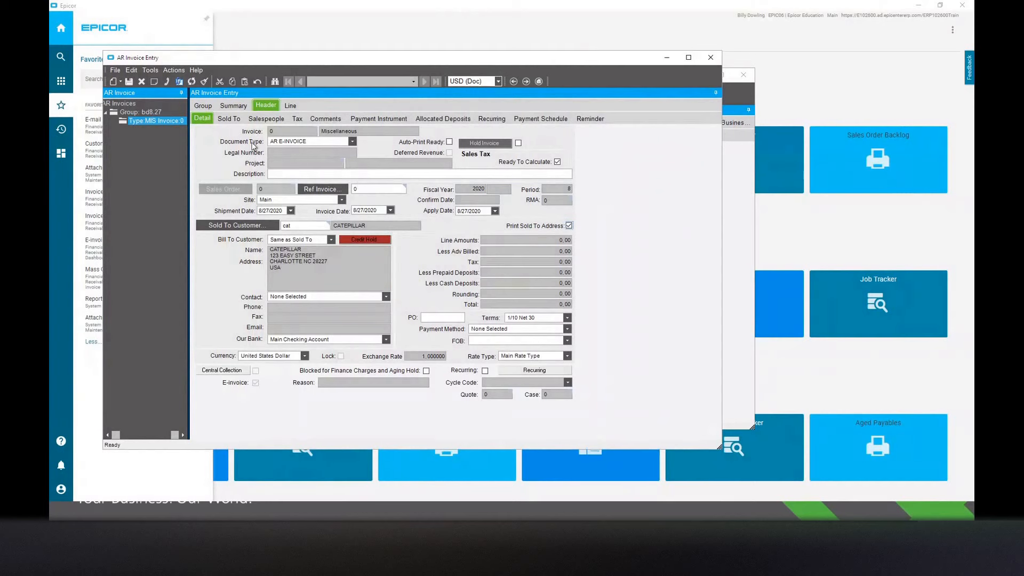
left_click(306, 143)
left_click(735, 234)
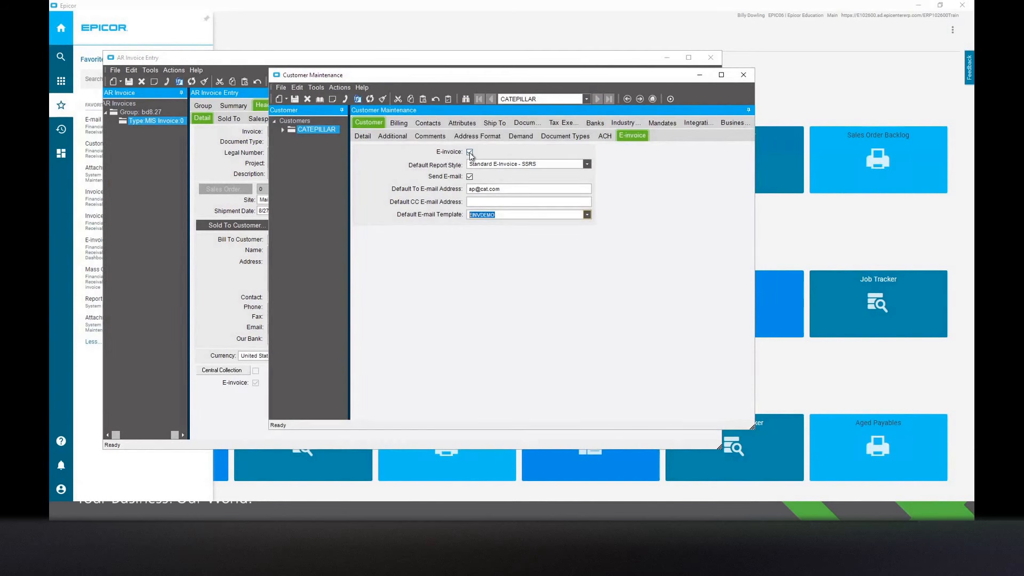
left_click(222, 143)
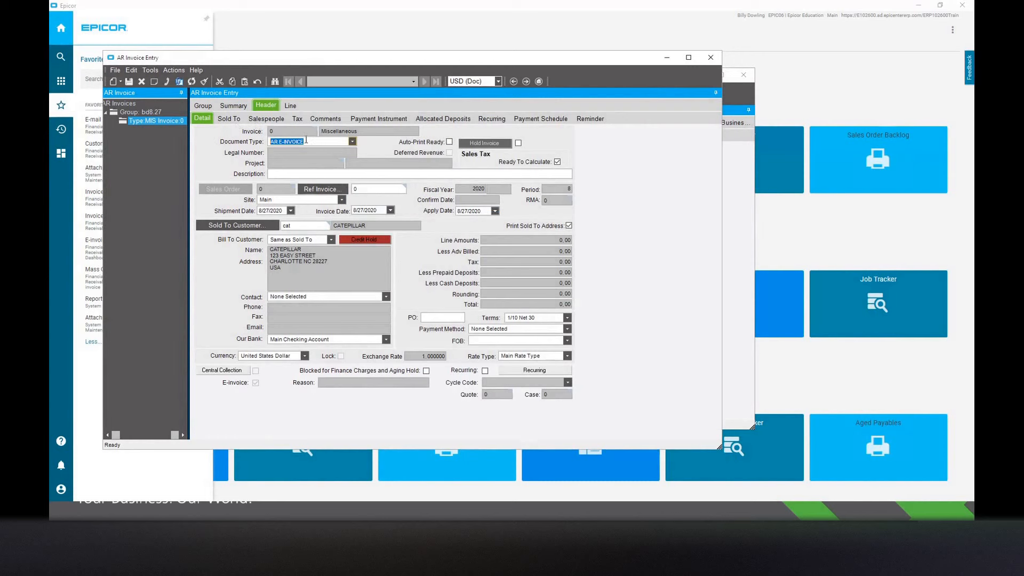
Open the AR E-INVOICE document type record from the invoice, review its e-invoice defaults, and close it.
right_click(308, 141)
mouse_move(374, 143)
left_click(480, 158)
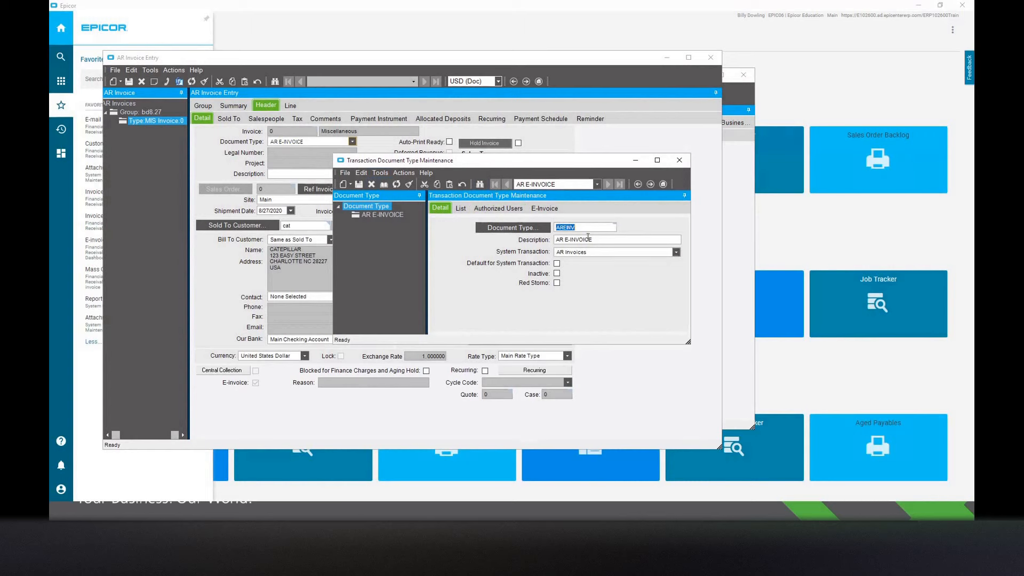
left_click(556, 211)
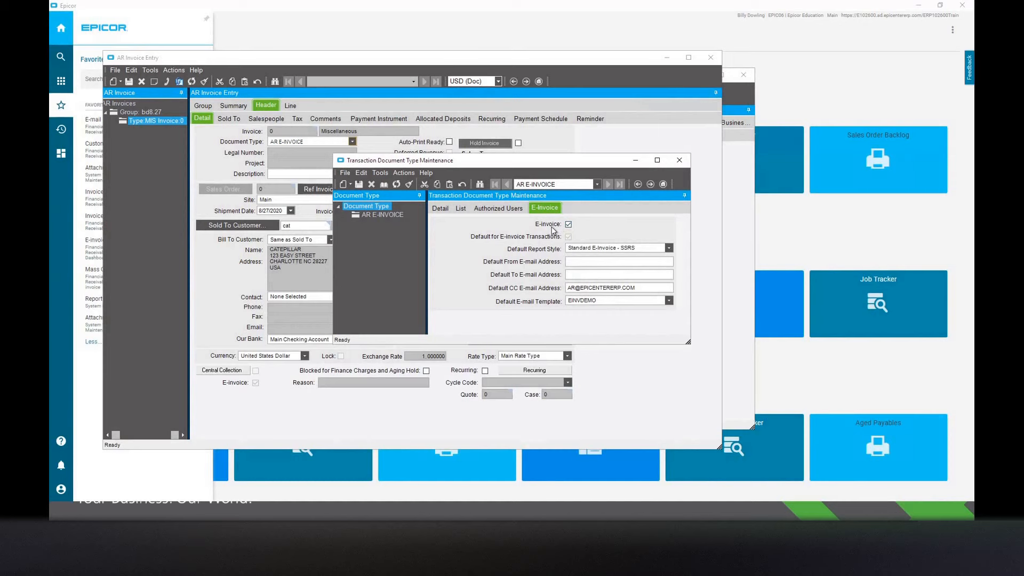
left_click(441, 208)
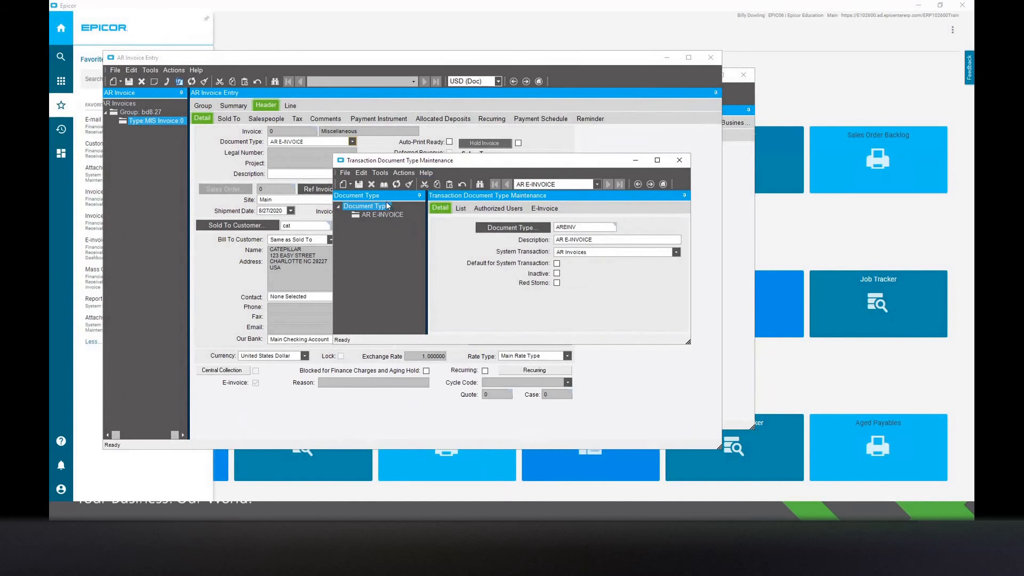
left_click(679, 160)
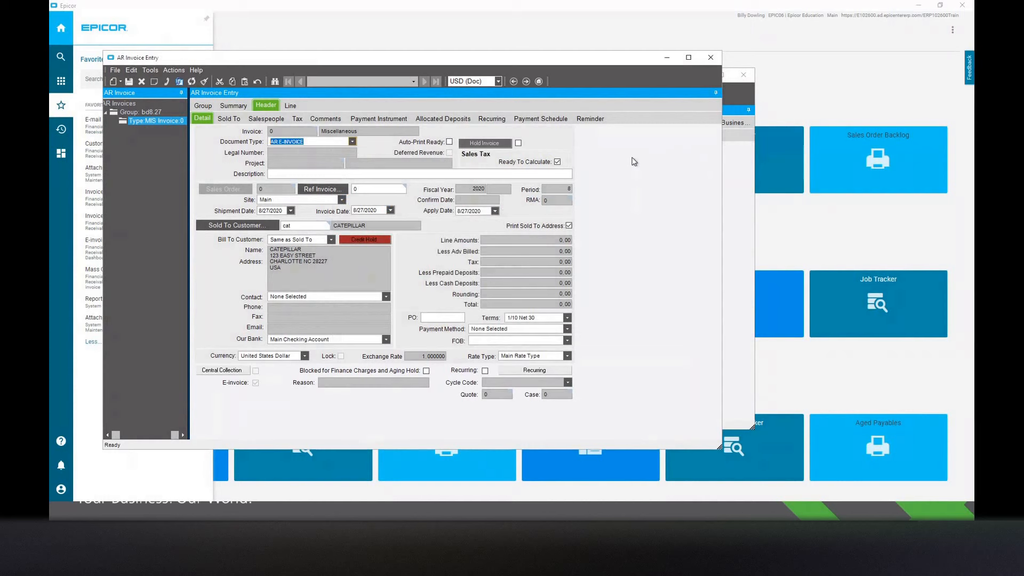
Delete the new miscellaneous invoice from the group.
left_click(123, 80)
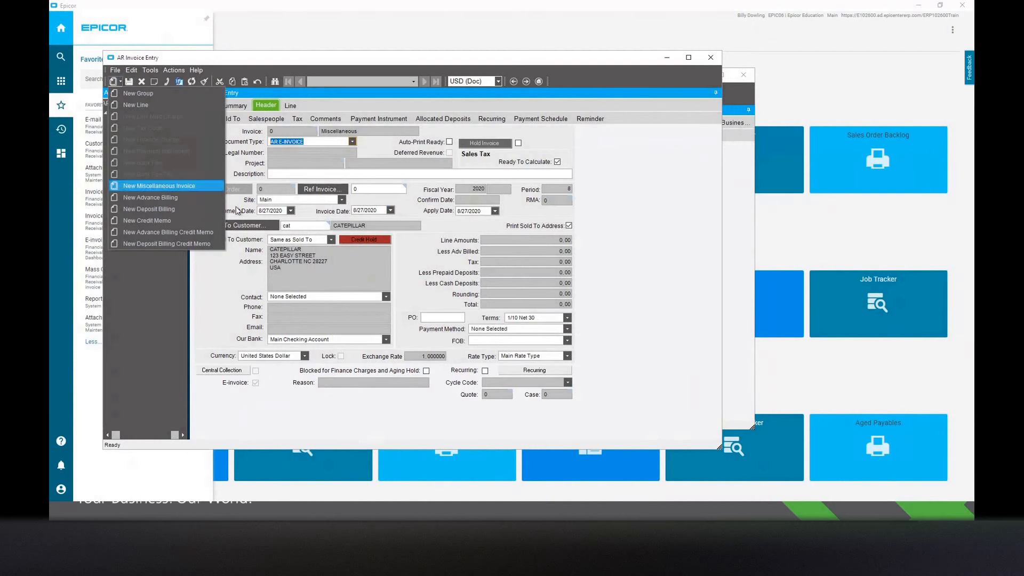
left_click(268, 253)
left_click(143, 85)
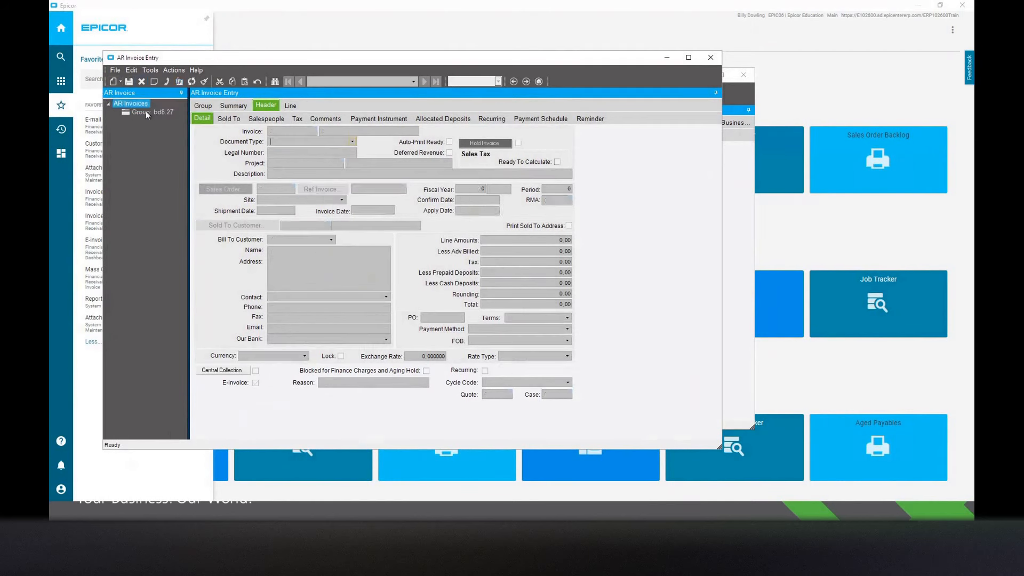
Create a new credit memo in group bd8.27 sold to customer "cat".
left_click(145, 111)
left_click(122, 82)
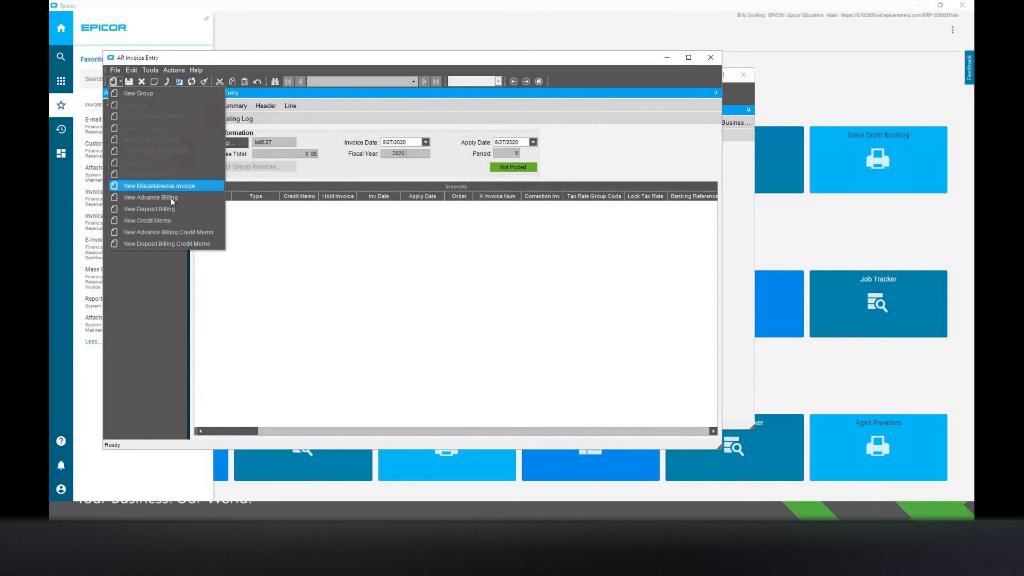
left_click(175, 221)
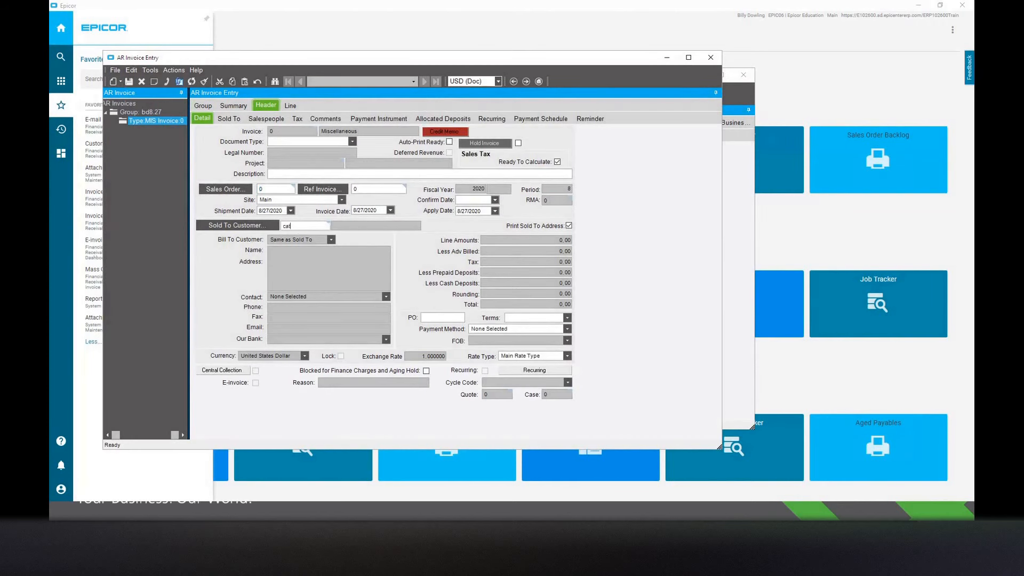
type("cat")
key("Tab")
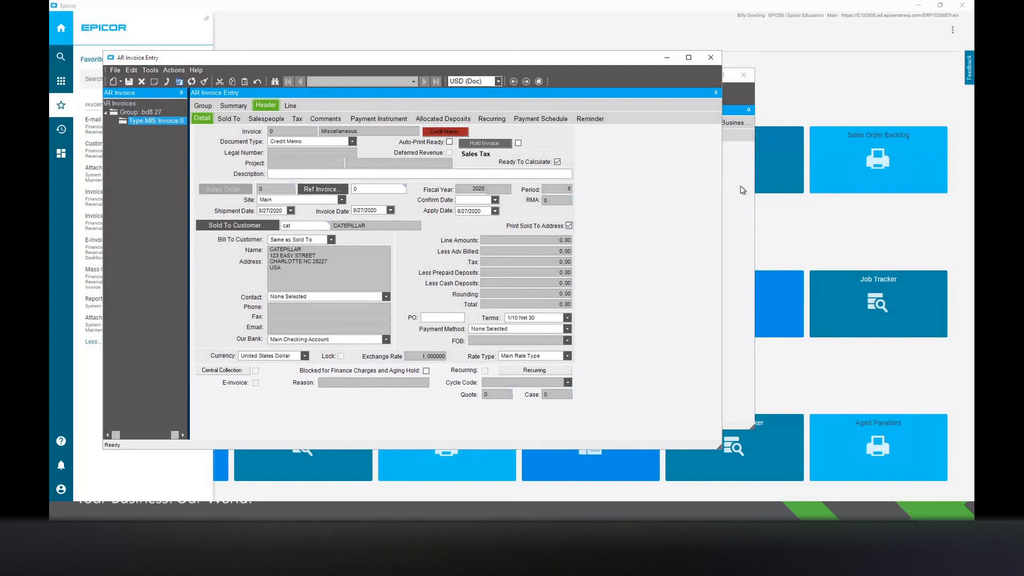
Open the Credit Memo document type record from the credit memo, review its e-invoice settings, and close it.
right_click(301, 141)
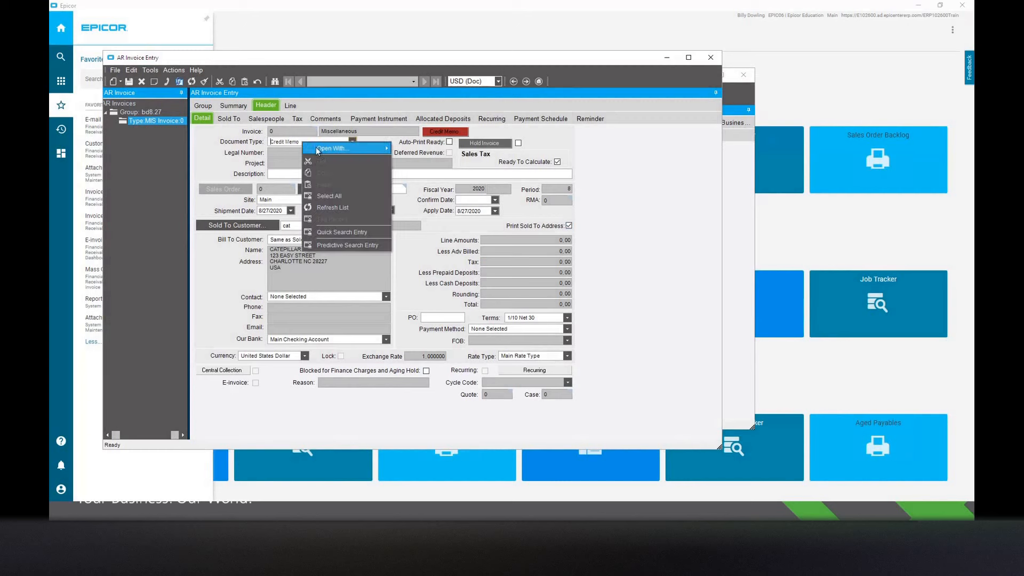
mouse_move(352, 148)
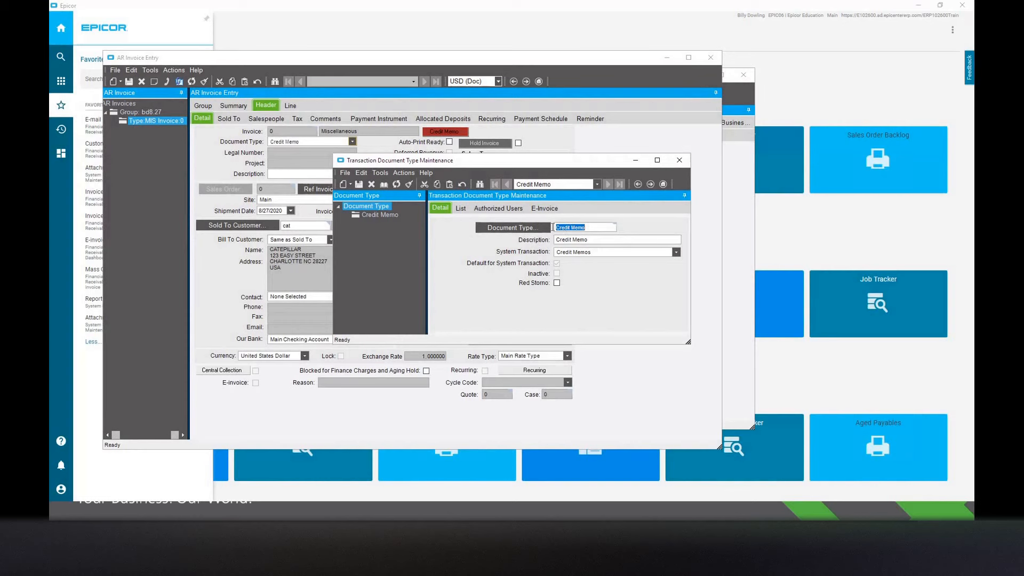
left_click(544, 208)
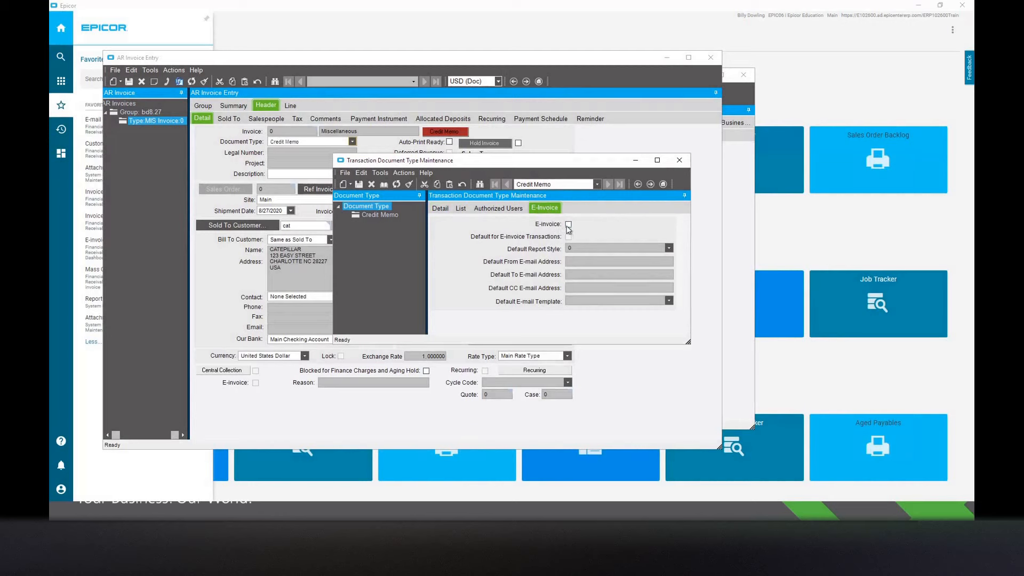
left_click(680, 160)
Delete the new credit memo and create a miscellaneous invoice in group bd8.27 sold to customer "cat".
left_click(140, 82)
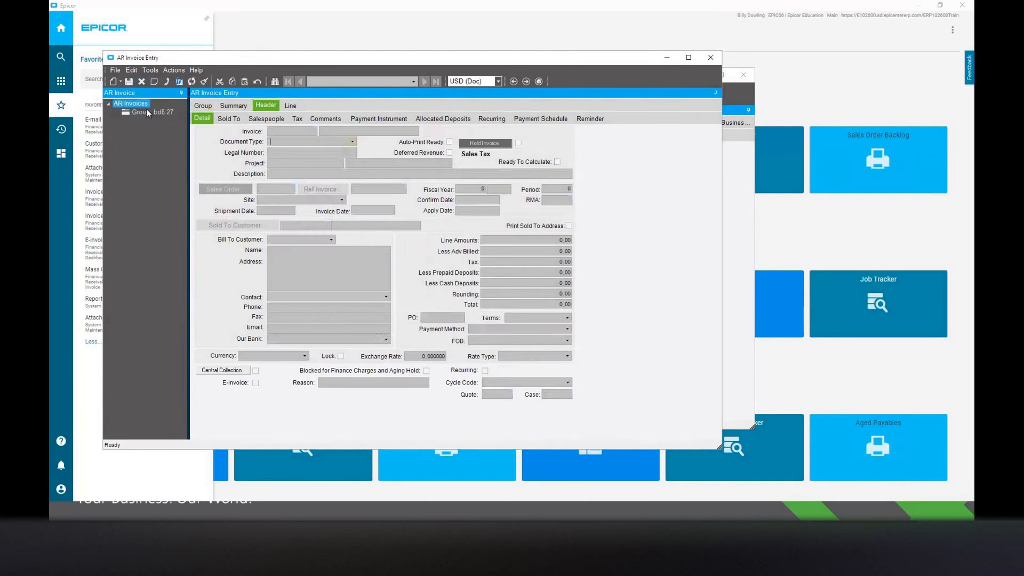
left_click(120, 82)
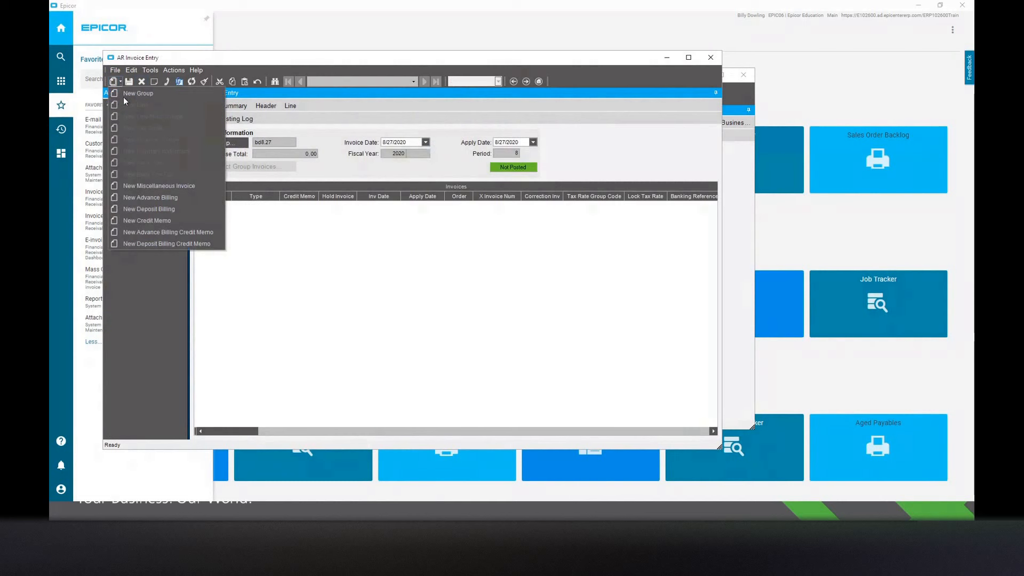
left_click(156, 185)
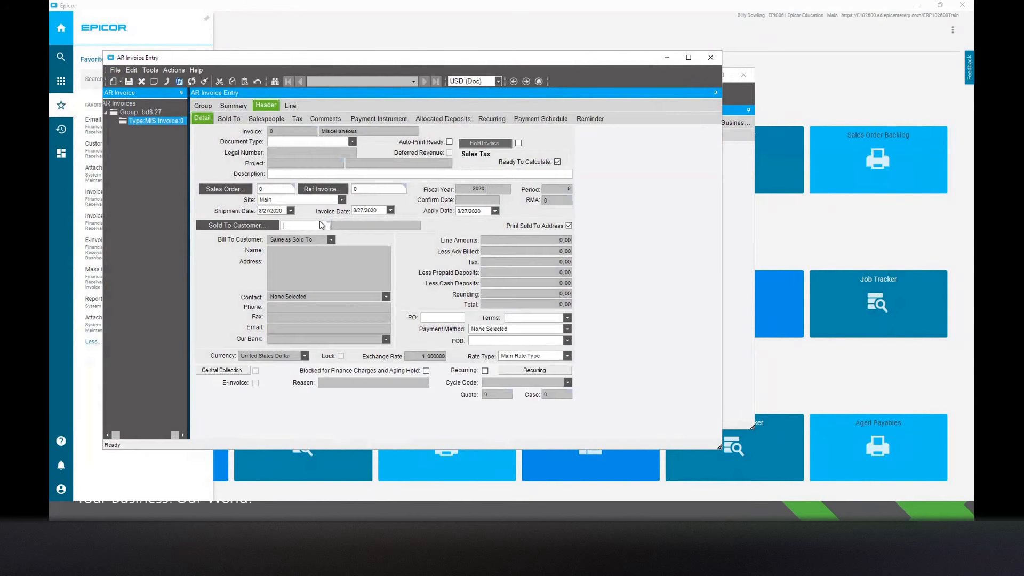
type("cat")
key("Tab")
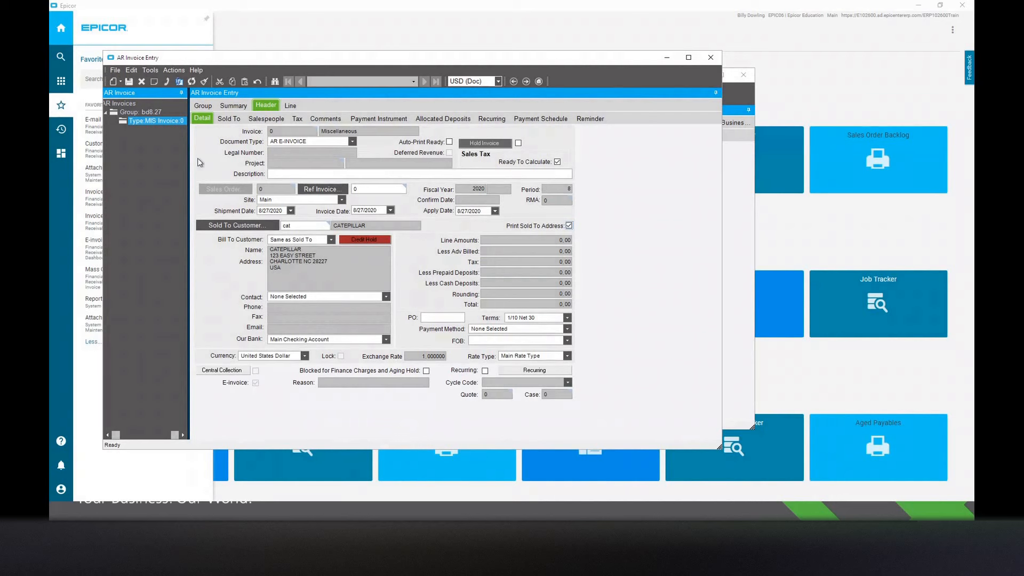
Add an invoice line for part "misc" with description "test", quantity 1 and unit price 250.
left_click(286, 104)
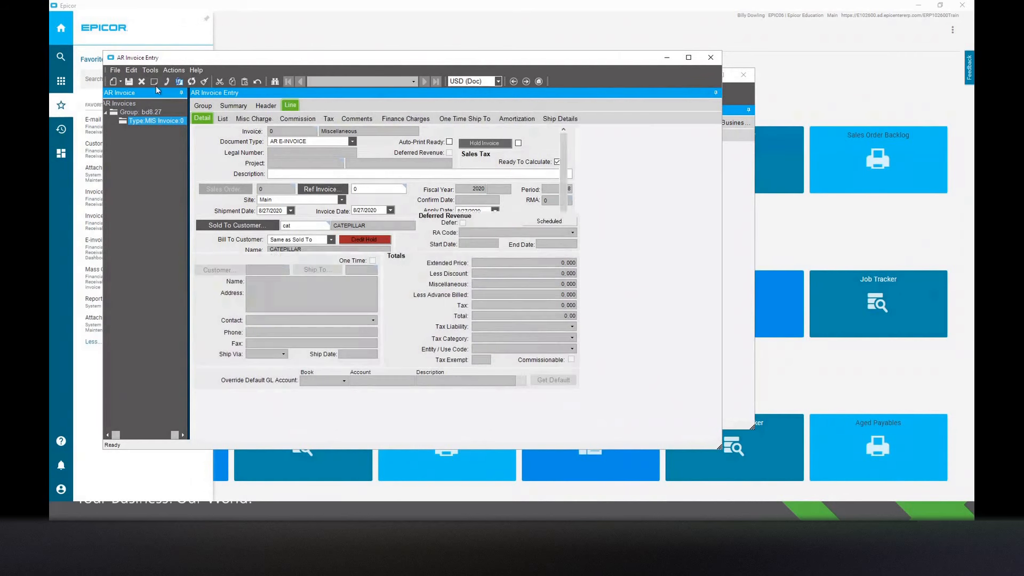
left_click(120, 83)
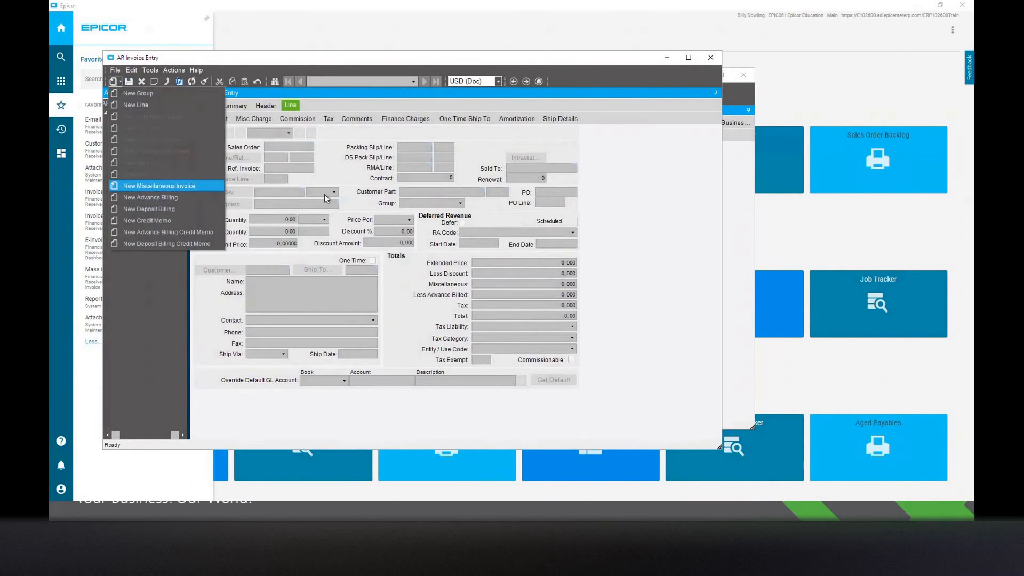
left_click(154, 186)
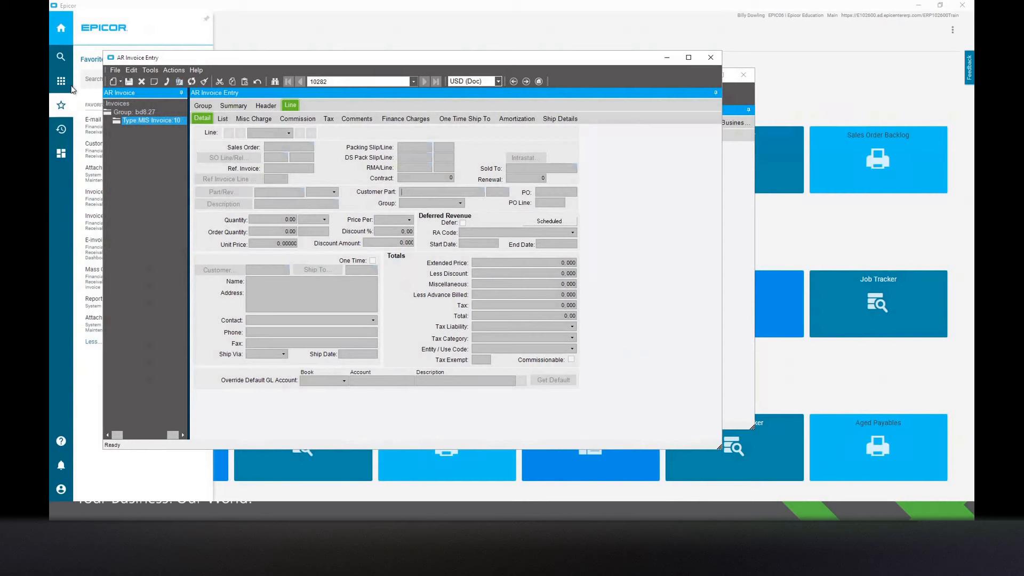
left_click(112, 81)
type("misc")
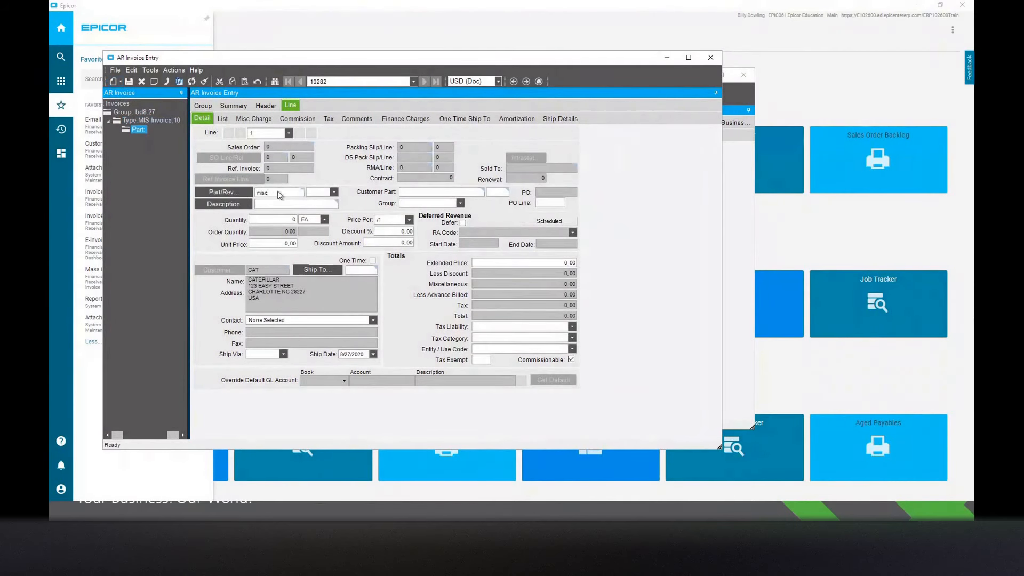
key("Tab")
type("test")
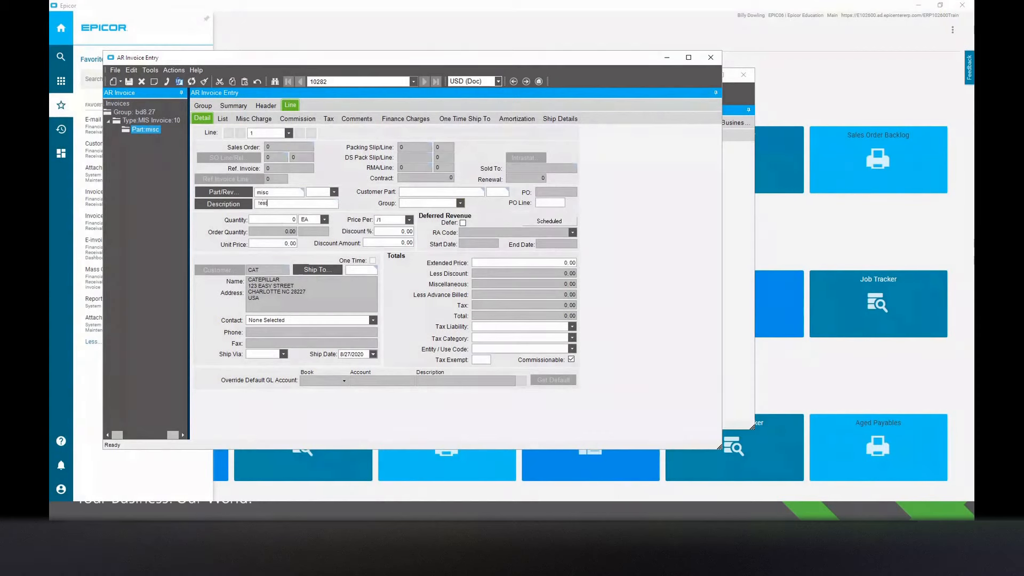
left_click(277, 219)
type("1")
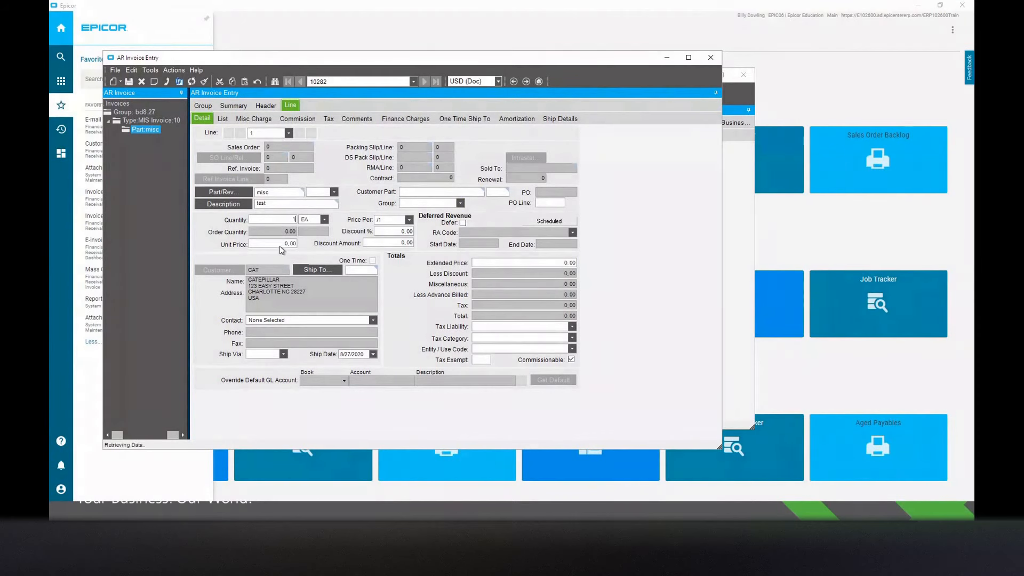
left_click(276, 244)
type("250")
key("Tab")
Post invoice group bd8.27, then close the posting process and AR Invoice Entry.
left_click(179, 70)
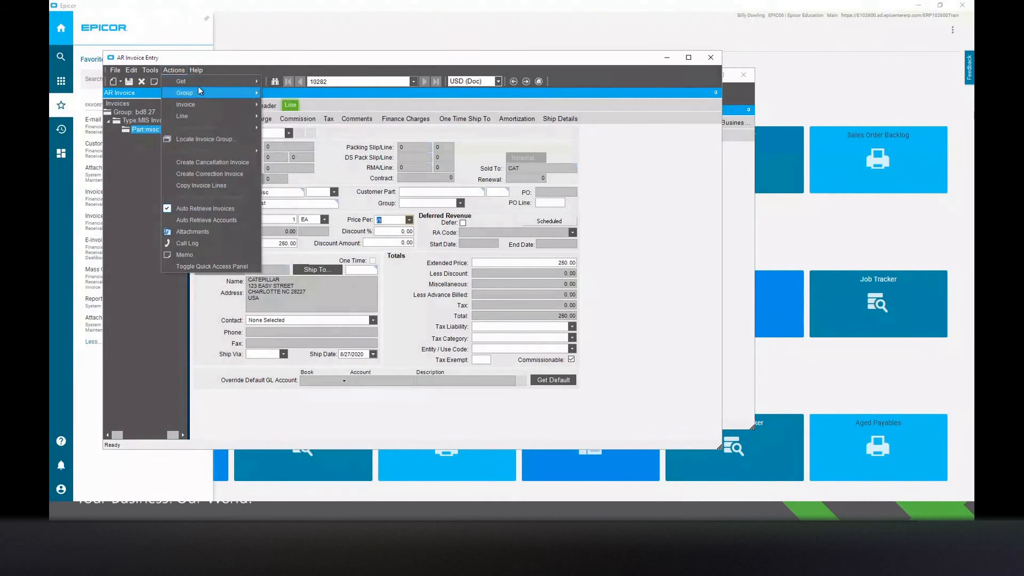
mouse_move(201, 80)
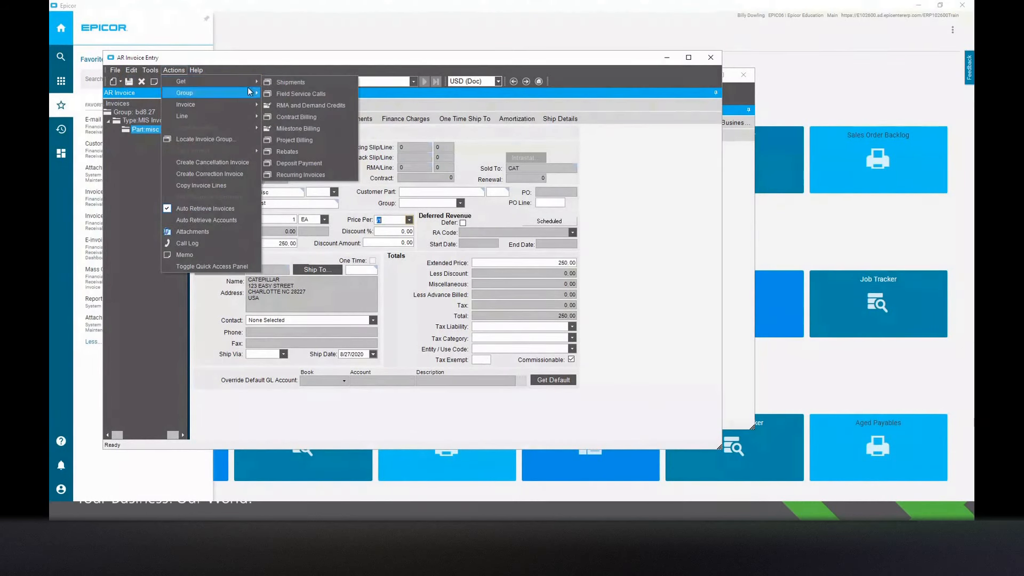
mouse_move(249, 90)
left_click(305, 135)
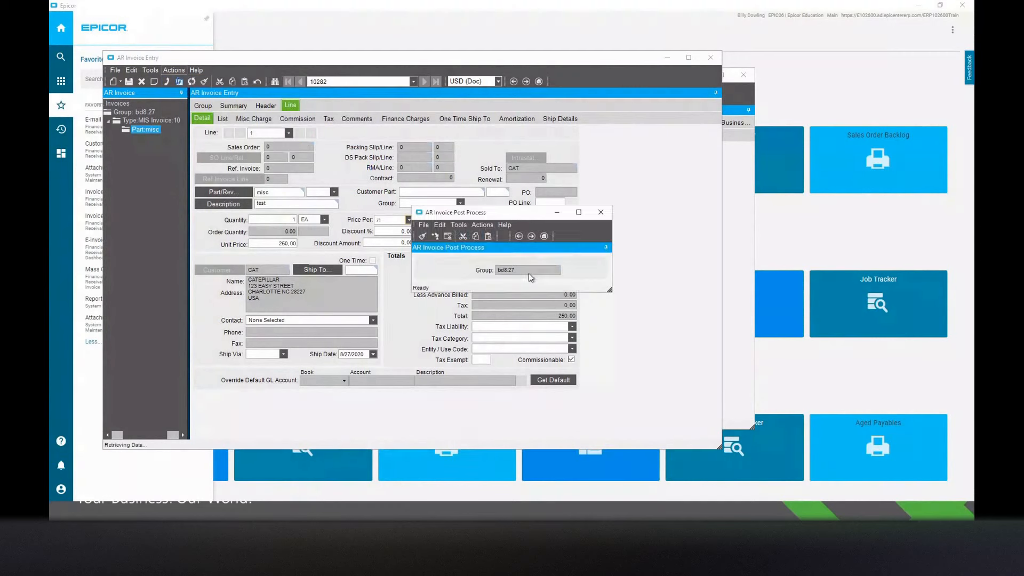
left_click(436, 237)
left_click(606, 213)
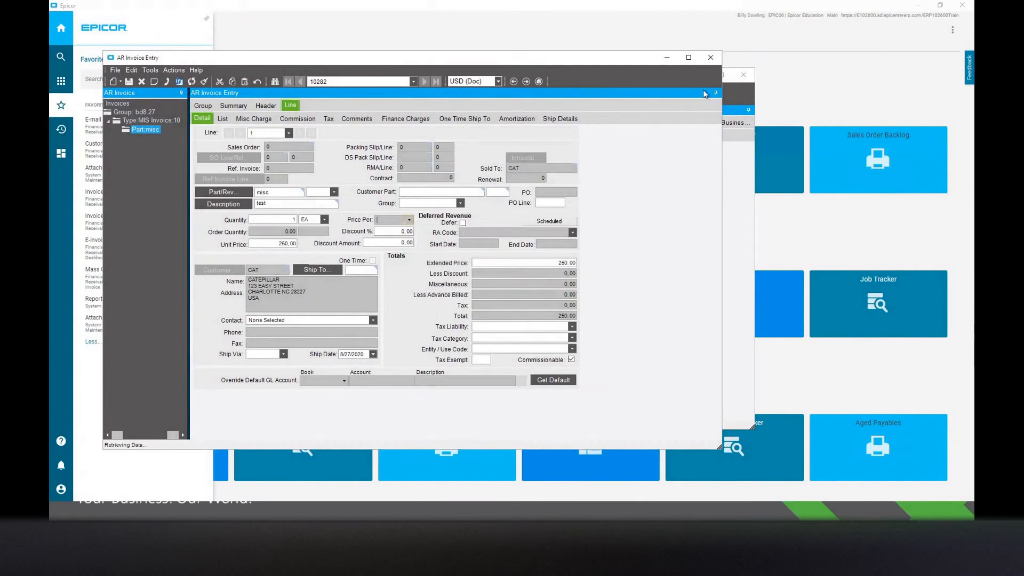
left_click(710, 58)
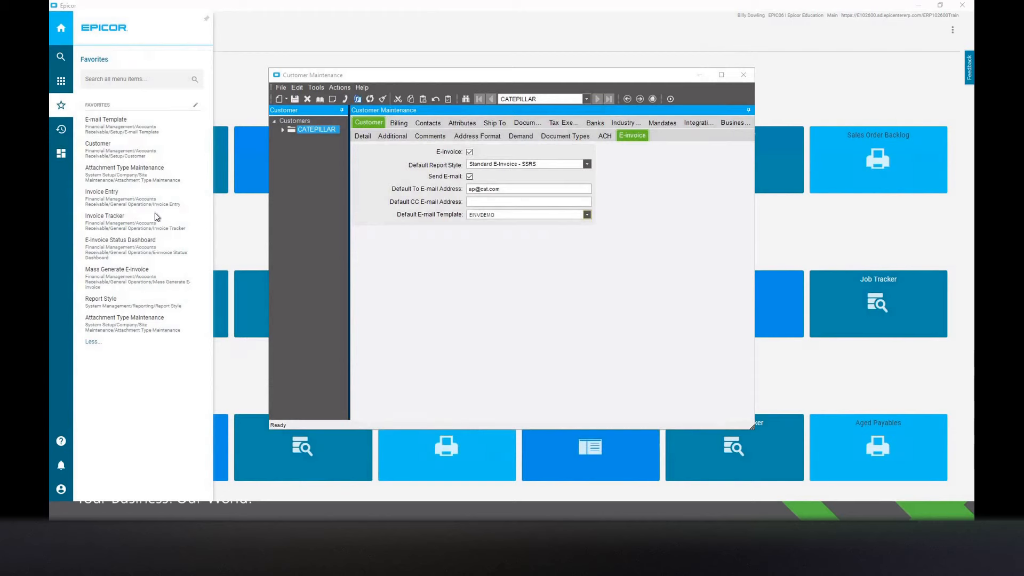
Open the E-invoice Status Dashboard, reposition its window, and refresh the e-invoice list.
left_click(133, 248)
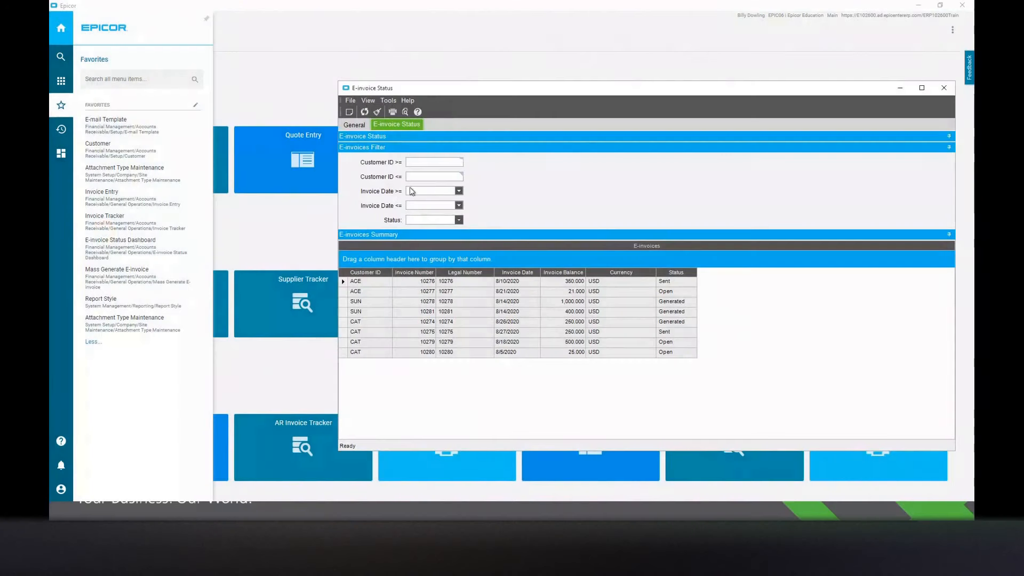
left_click_drag(431, 86, 331, 75)
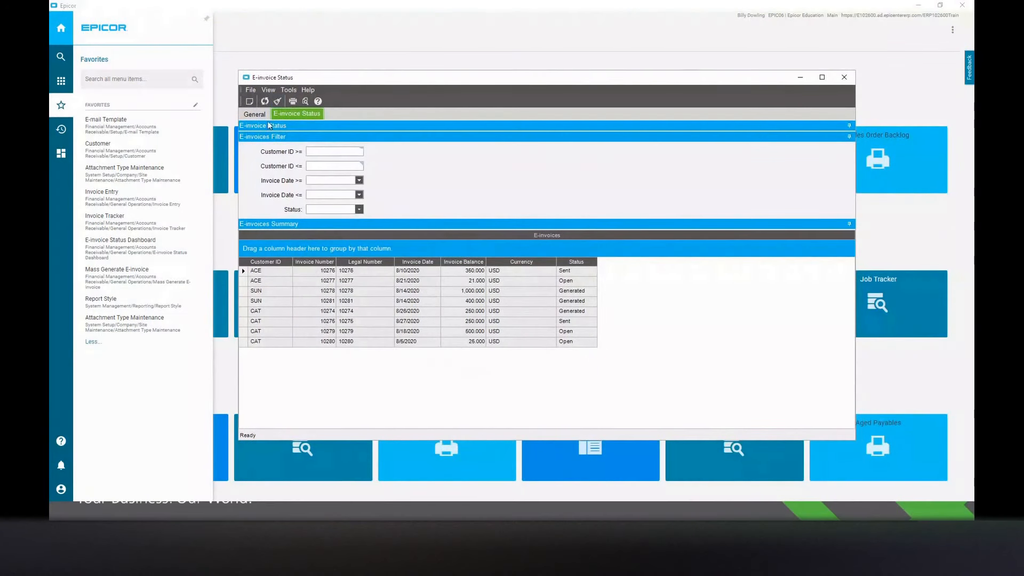
left_click(266, 101)
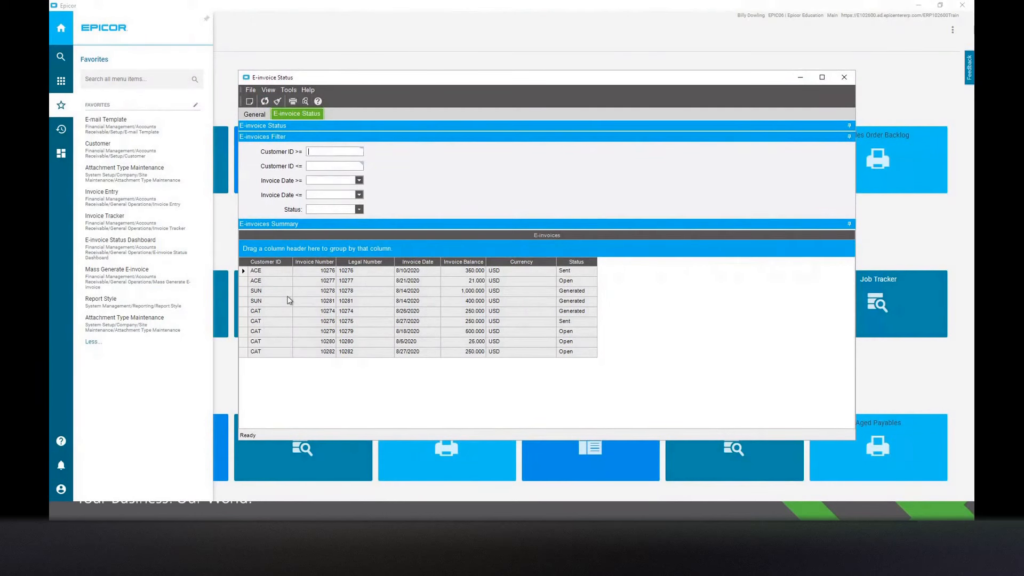
Examine the status of each e-invoice in the summary list, ending with the newly posted CAT invoice.
left_click(570, 271)
left_click(575, 282)
left_click(588, 292)
left_click(588, 303)
left_click(587, 313)
left_click(586, 323)
left_click(582, 349)
Open the newly posted CAT invoice from the dashboard in AR Invoice Tracker.
right_click(322, 355)
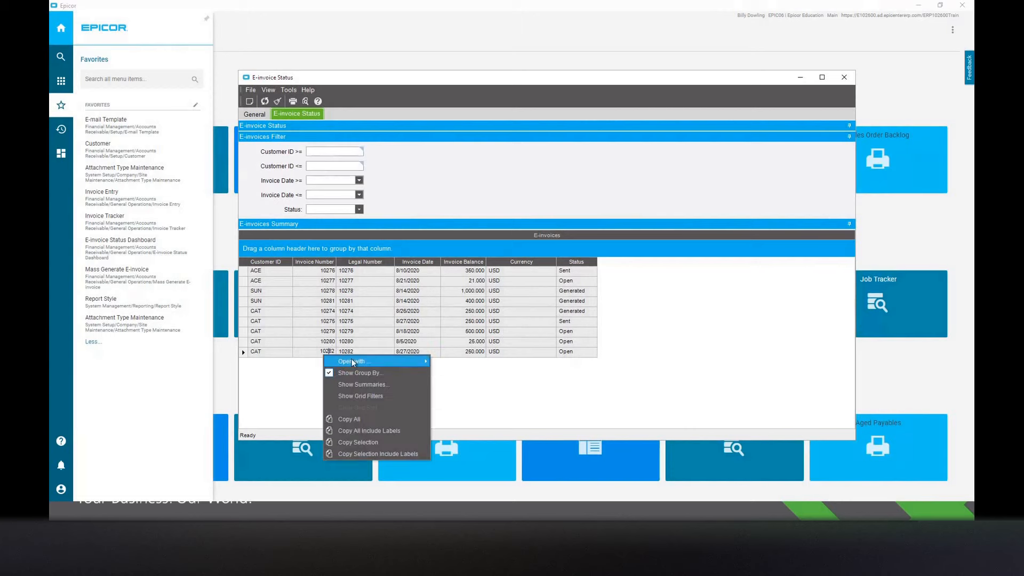
mouse_move(351, 361)
left_click(486, 363)
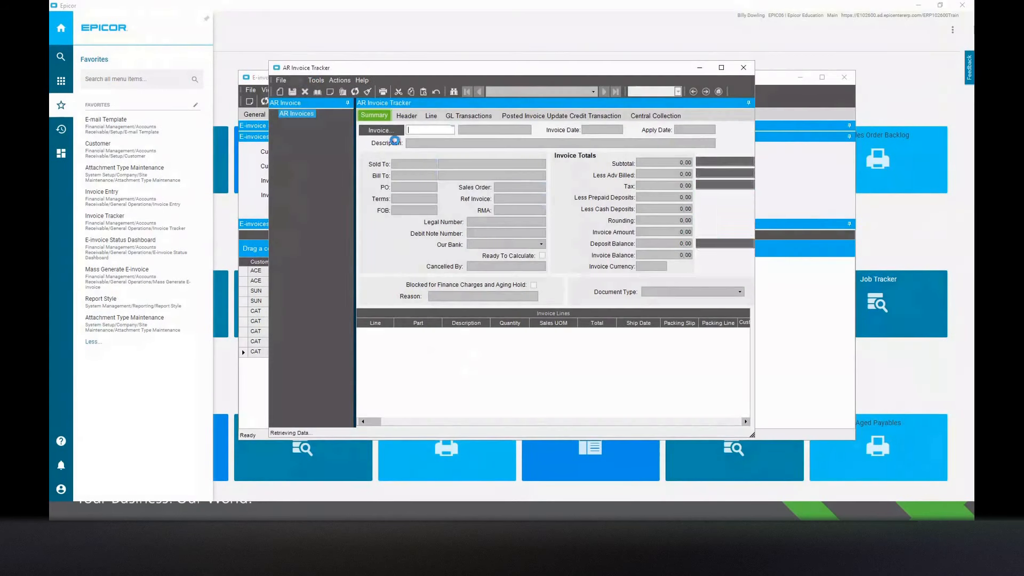
Generate the e-invoice for this invoice with the default selection and the schedule Now, then close E-invoice Generation.
left_click(340, 80)
mouse_move(350, 127)
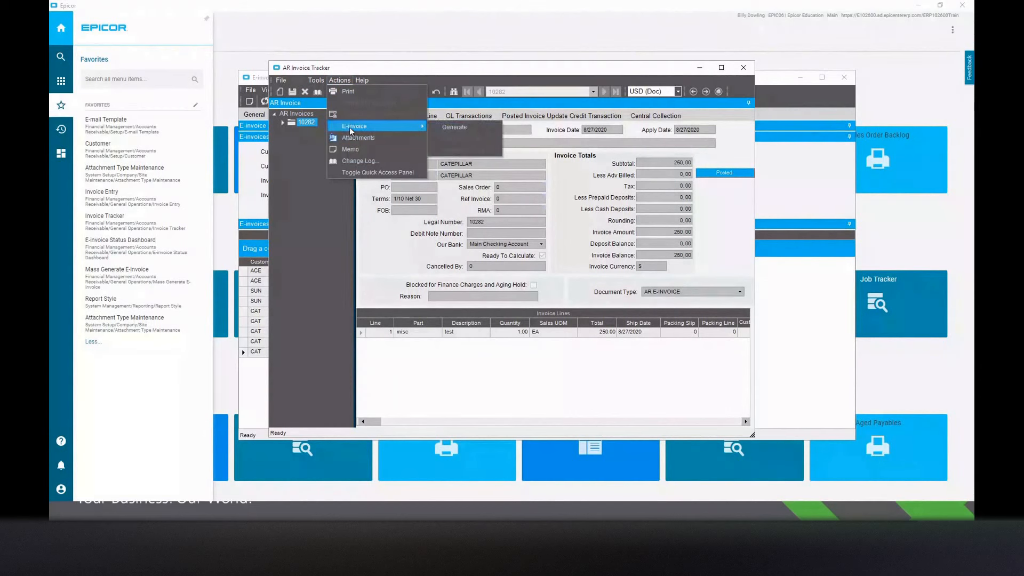
left_click(454, 127)
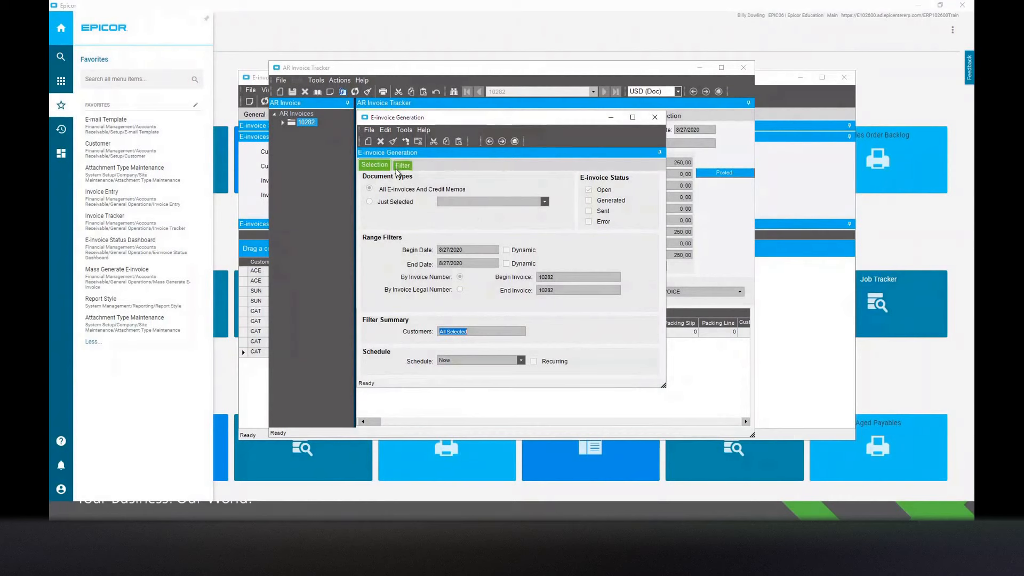
left_click_drag(403, 123, 421, 126)
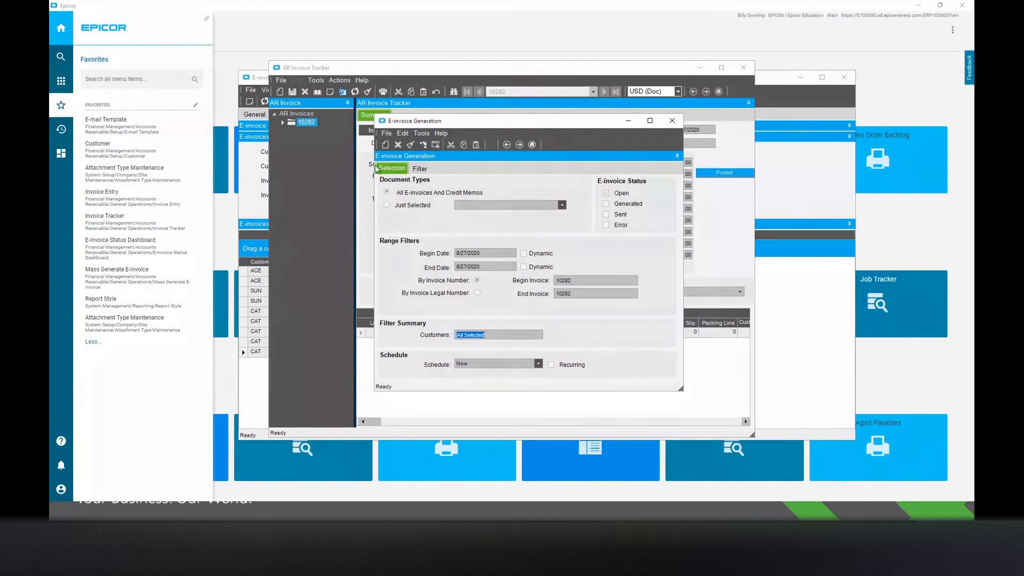
left_click(426, 145)
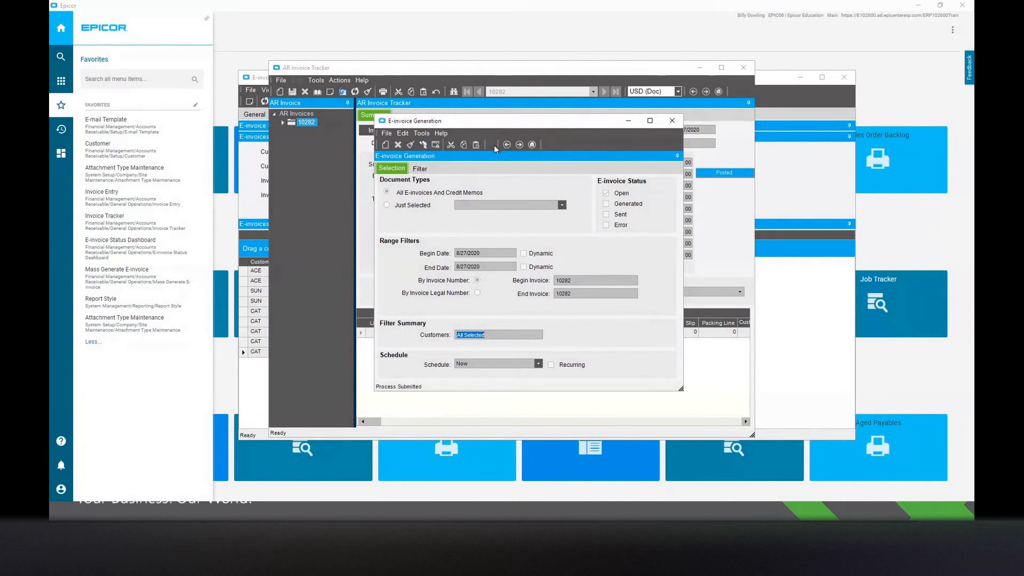
left_click(673, 121)
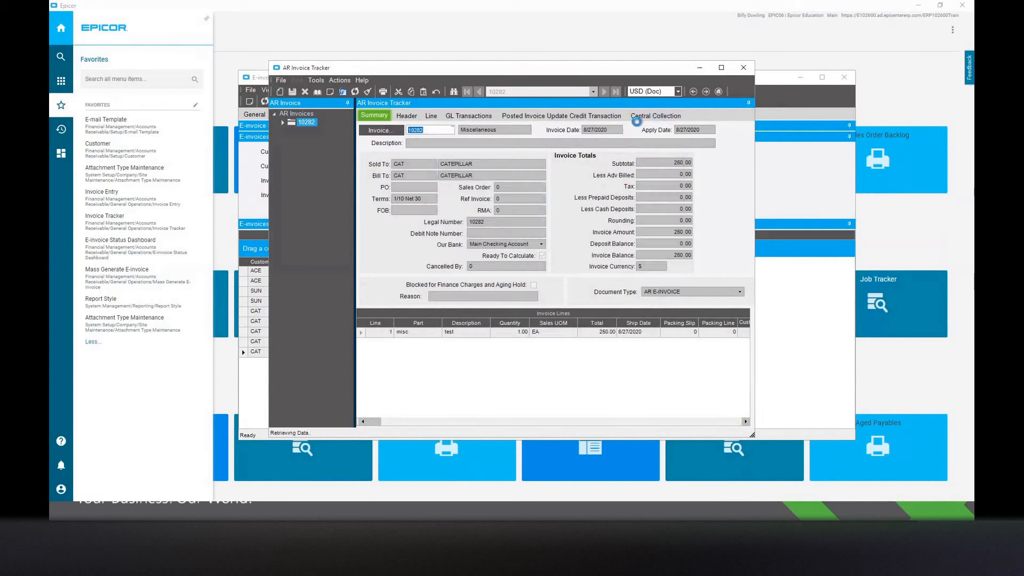
Show the invoice header's e-invoice details and refresh the record to check its generation status.
left_click(403, 117)
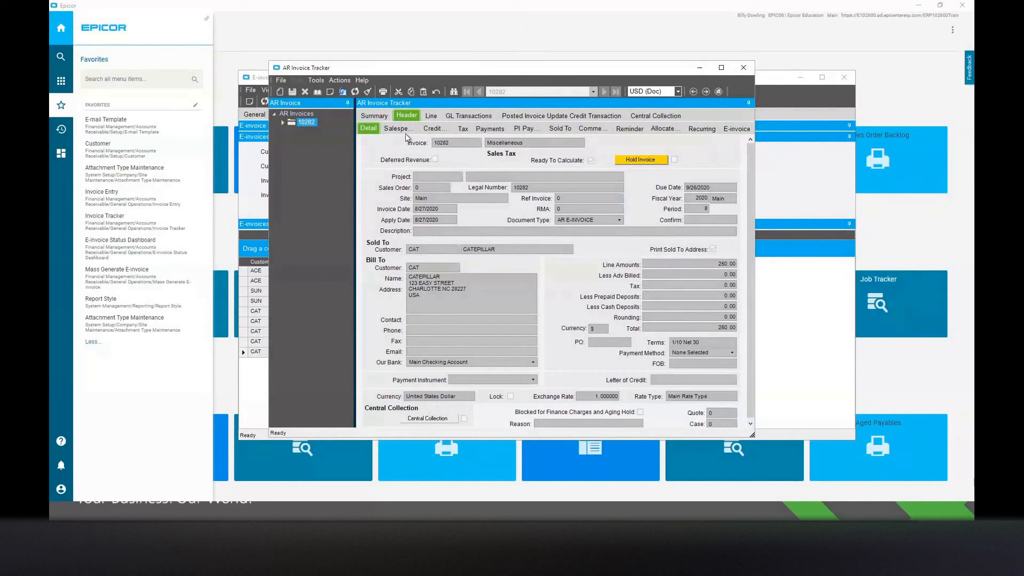
left_click(736, 129)
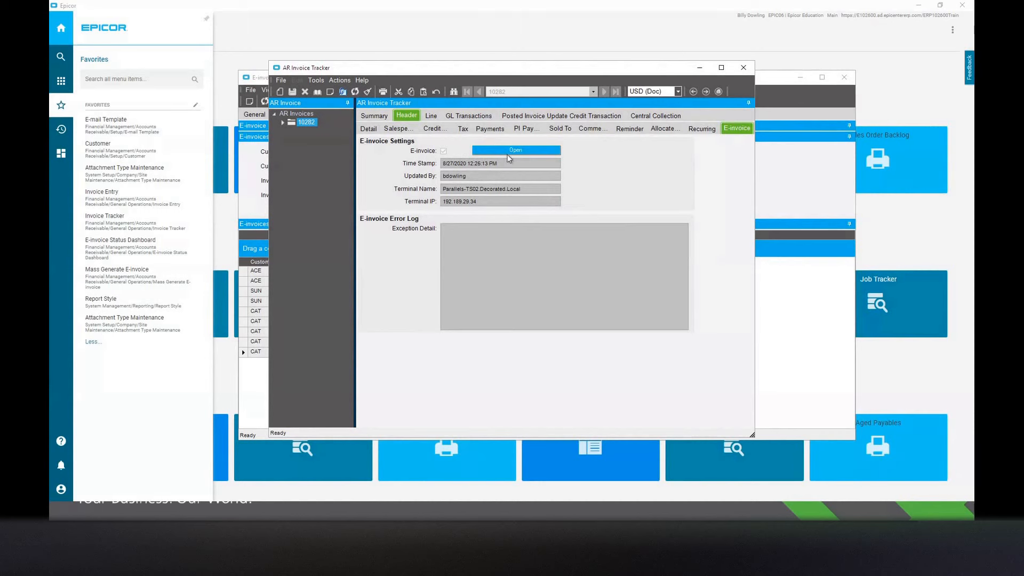
left_click(355, 91)
Open the generated e-invoice PDF from the invoice's attachments and review its contents.
left_click(283, 122)
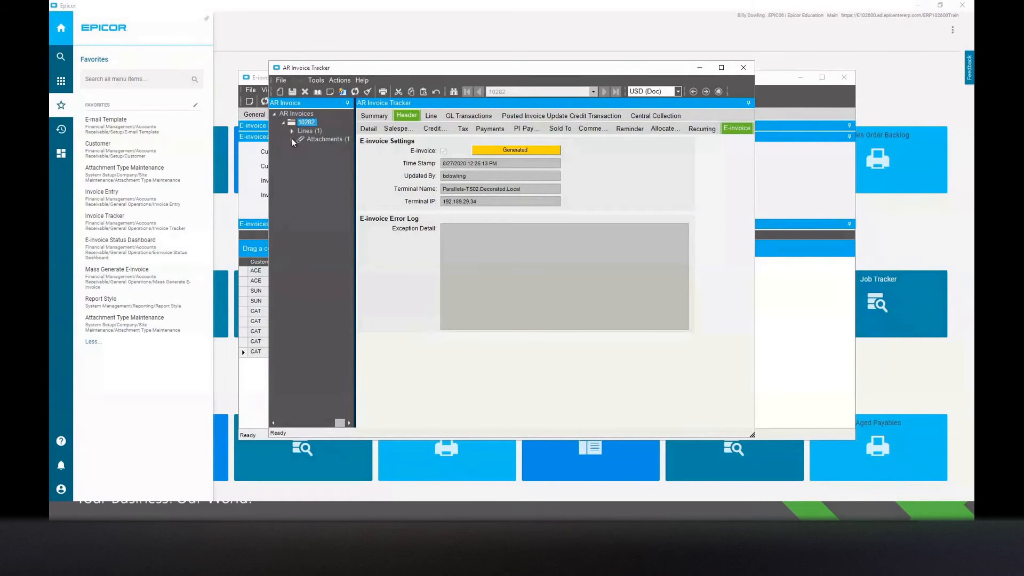
left_click(291, 139)
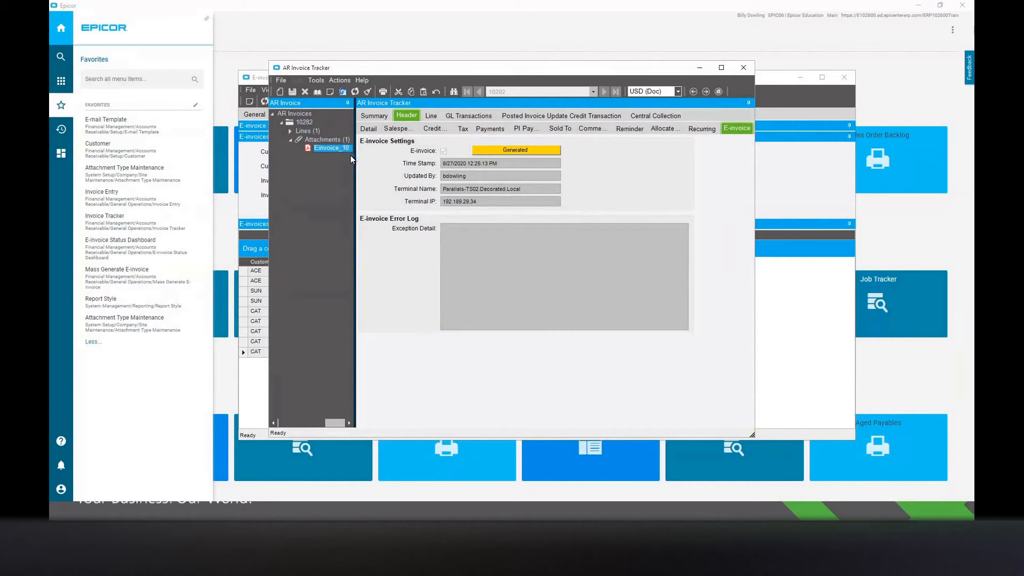
scroll(475, 304, "down", 2)
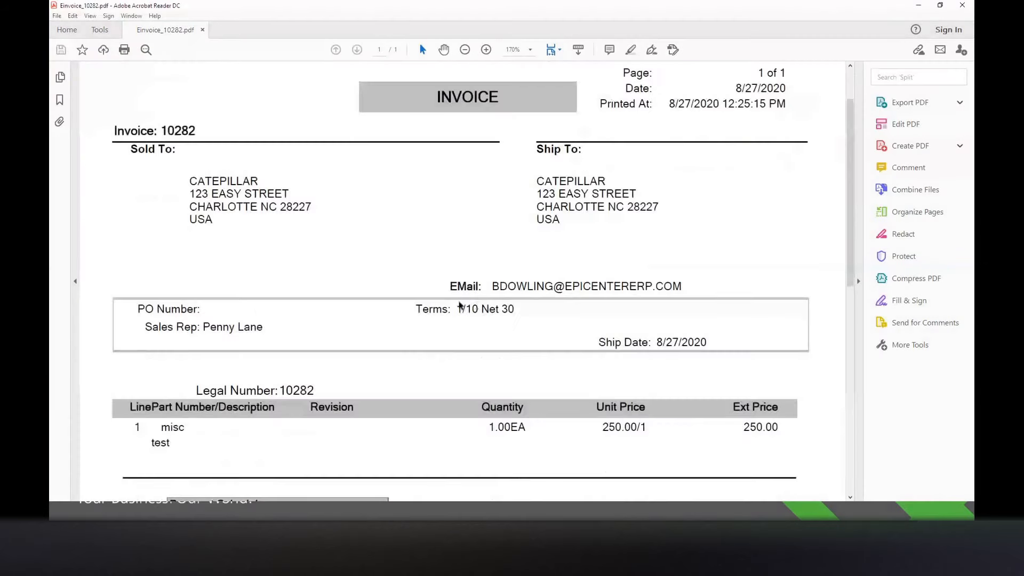
scroll(460, 305, "down", 5)
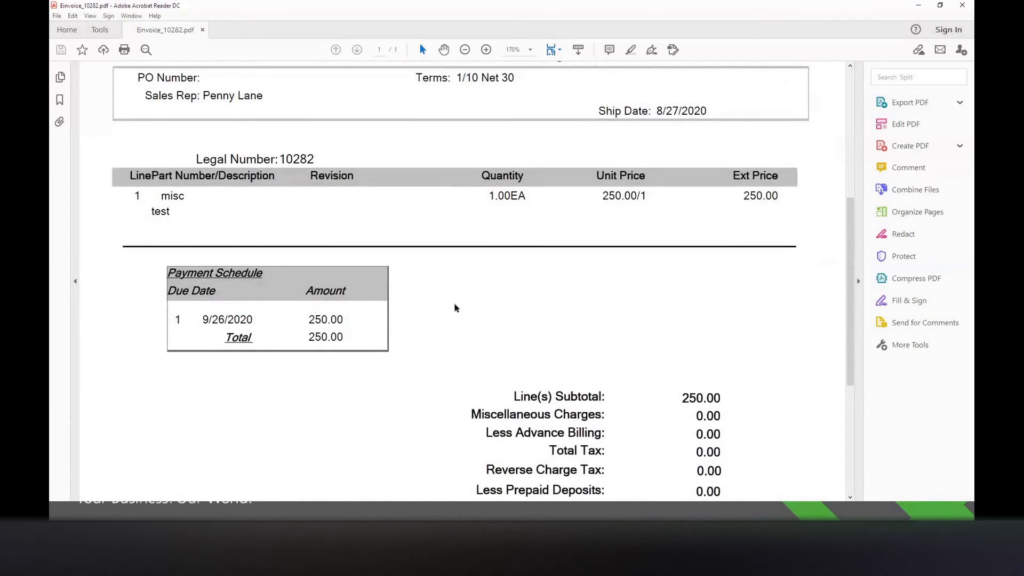
scroll(454, 312, "up", 5)
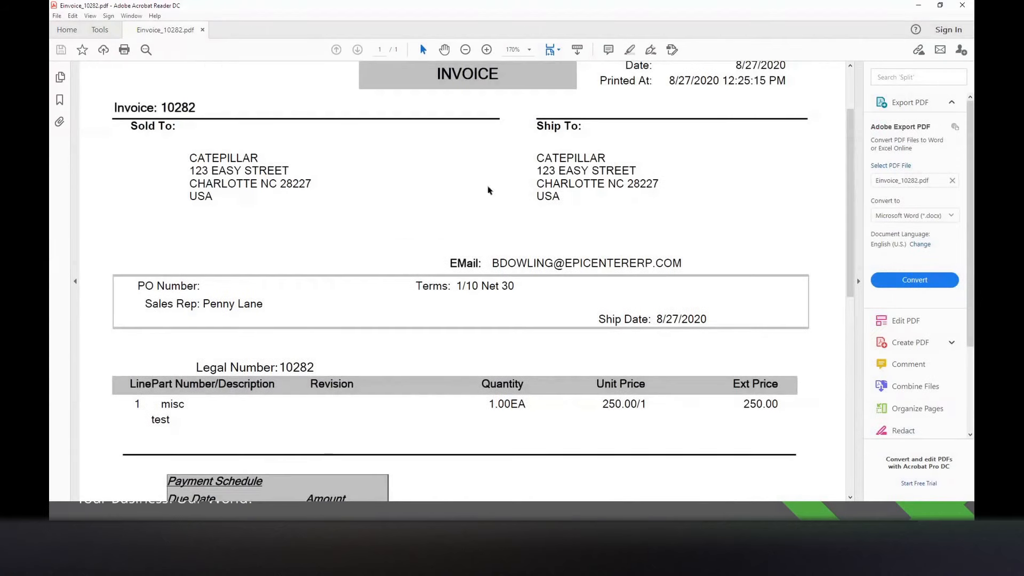
Close the PDF, review the draft e-mail for sending this e-invoice, and cancel it without sending.
left_click(962, 5)
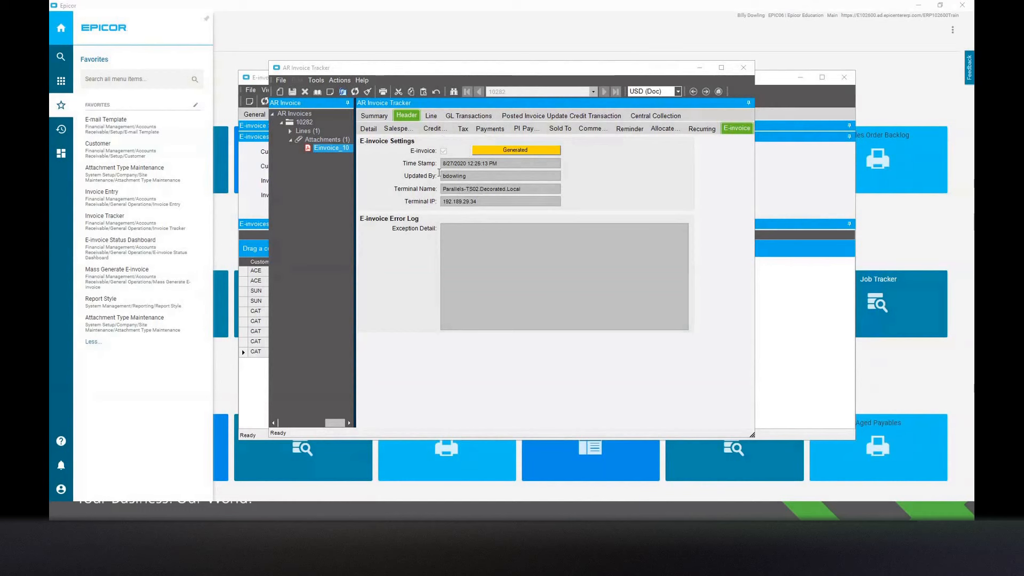
left_click(336, 80)
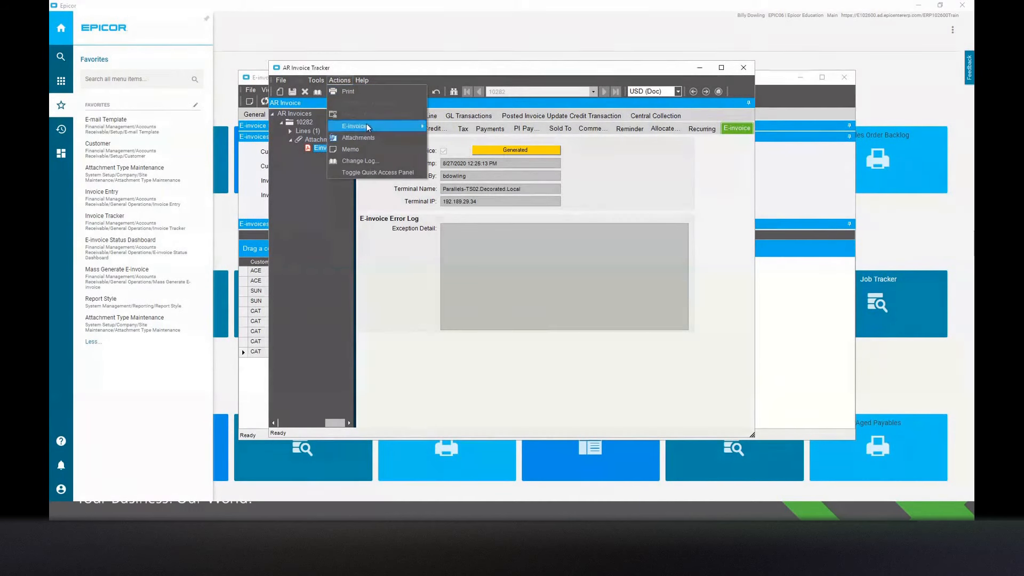
mouse_move(367, 127)
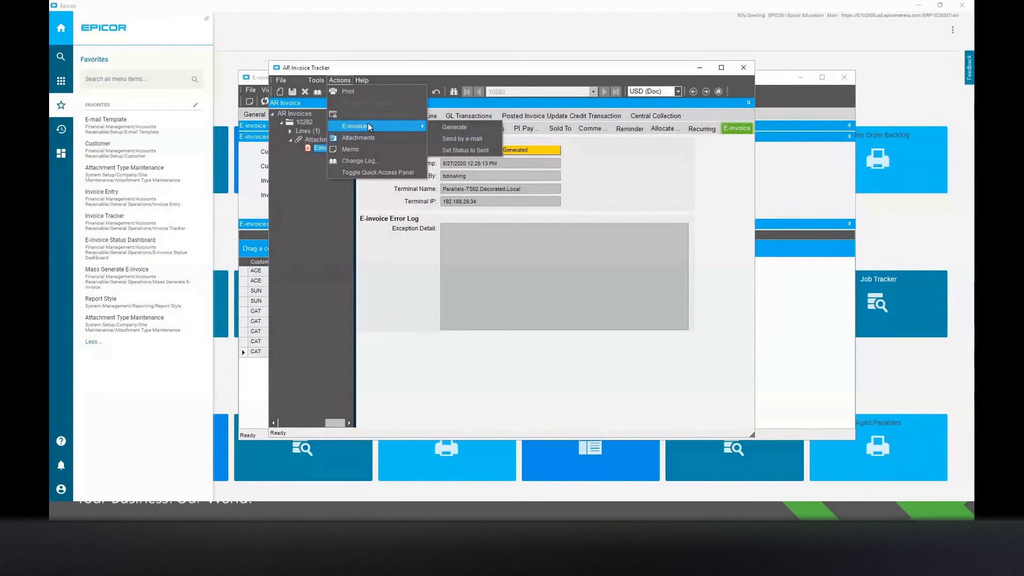
left_click(462, 139)
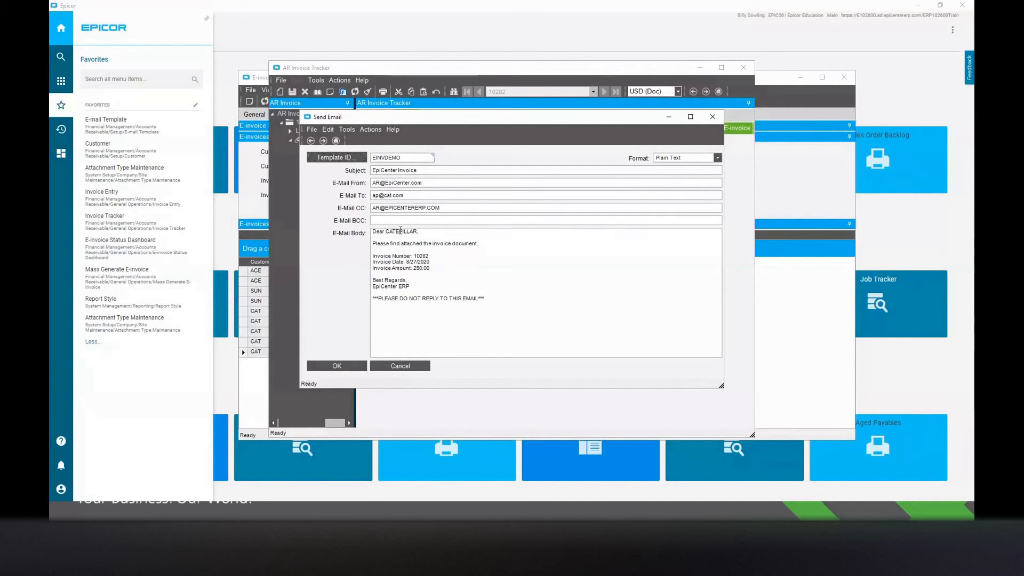
left_click(422, 254)
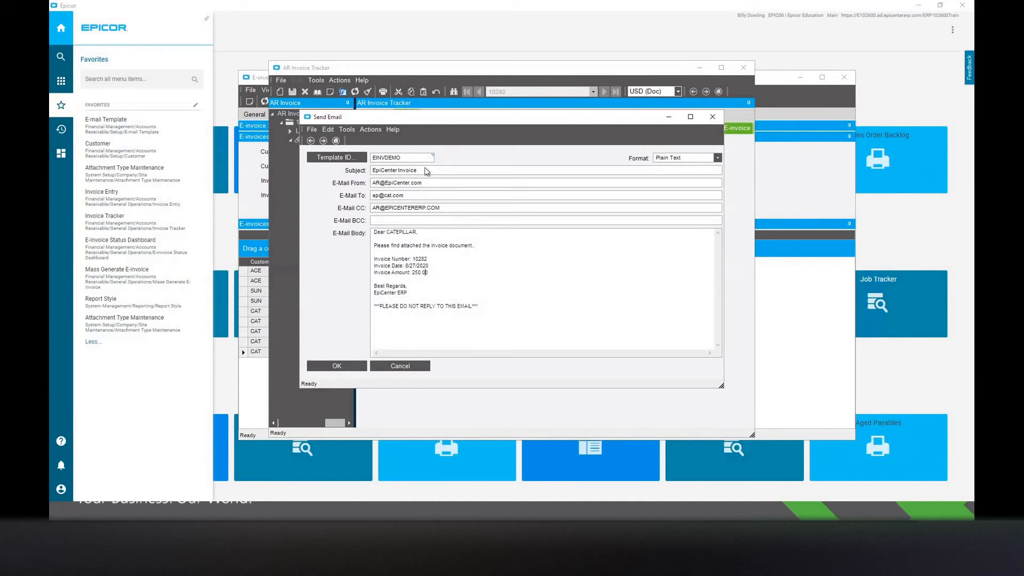
left_click(405, 183)
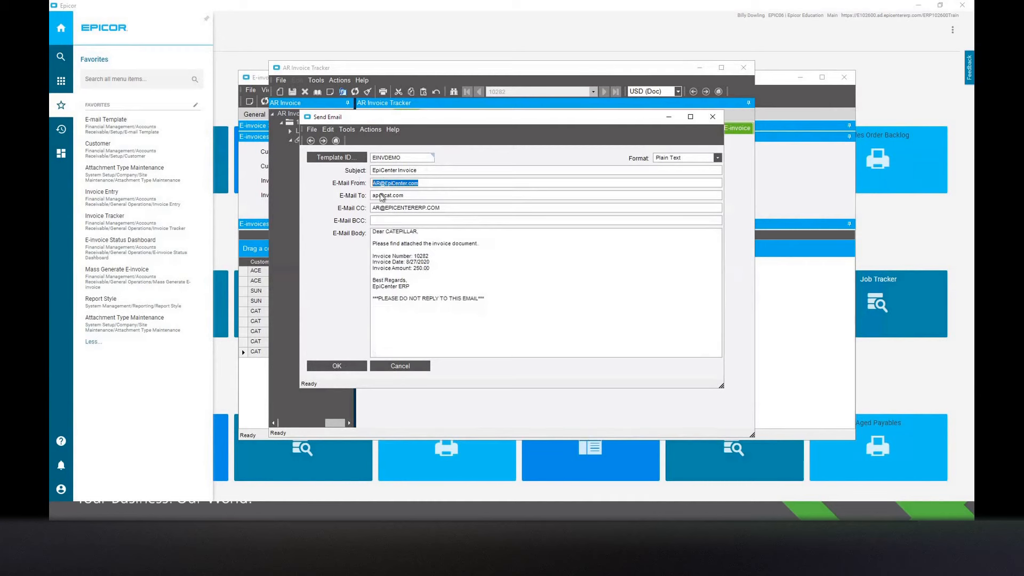
left_click(400, 366)
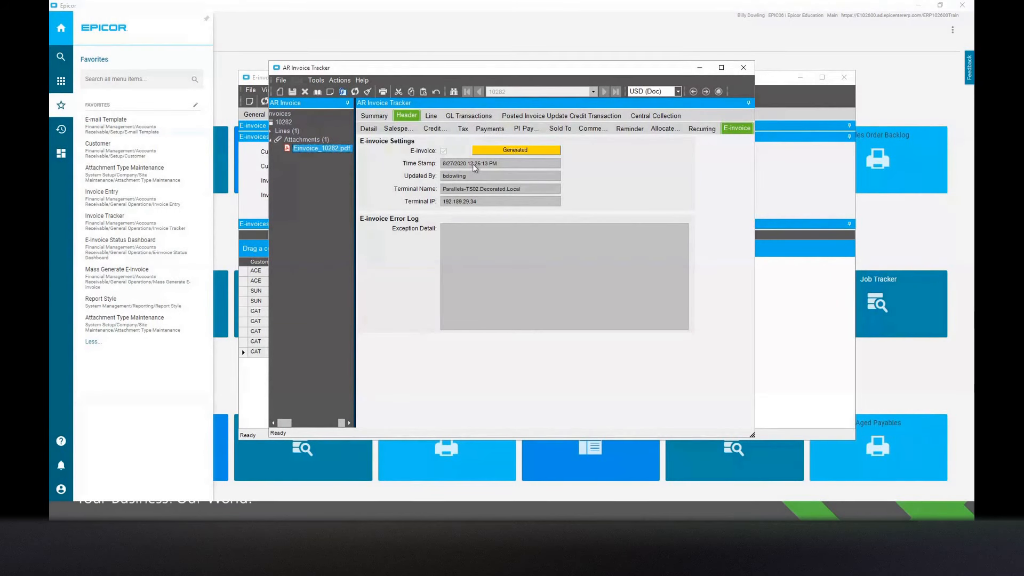
Set the e-invoice status of the open CAT invoice to Sent.
left_click(340, 80)
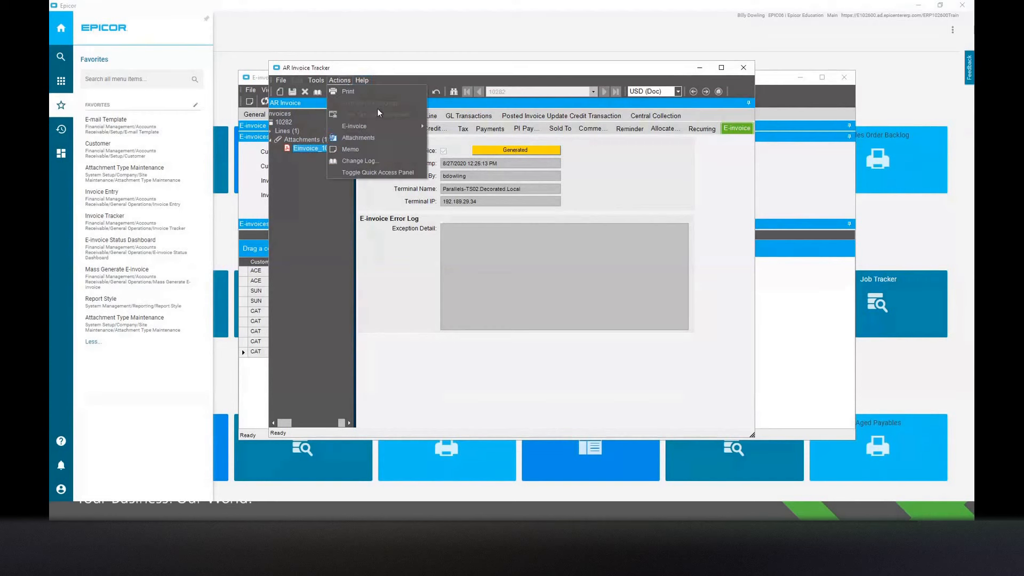
mouse_move(369, 126)
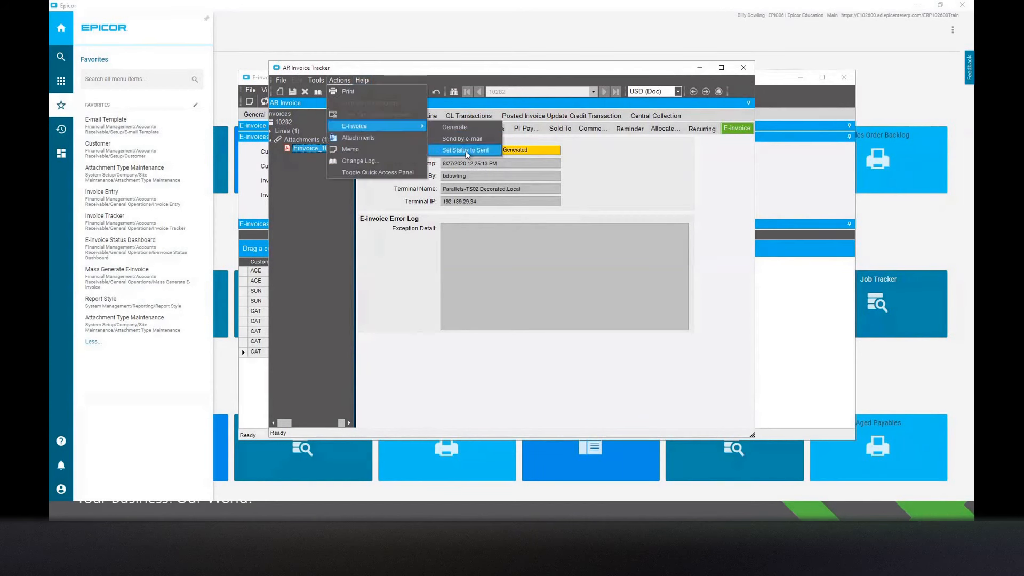
left_click(466, 152)
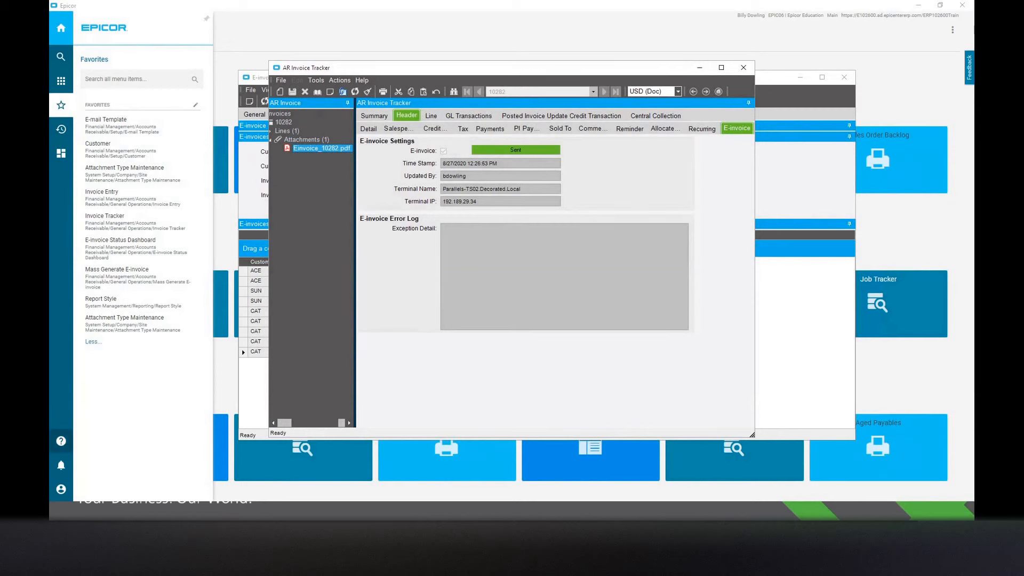
Switch to Snip & Sketch to view the sample e-invoice e-mail with its PDF attachment, and minimize the window.
key("alt+Tab")
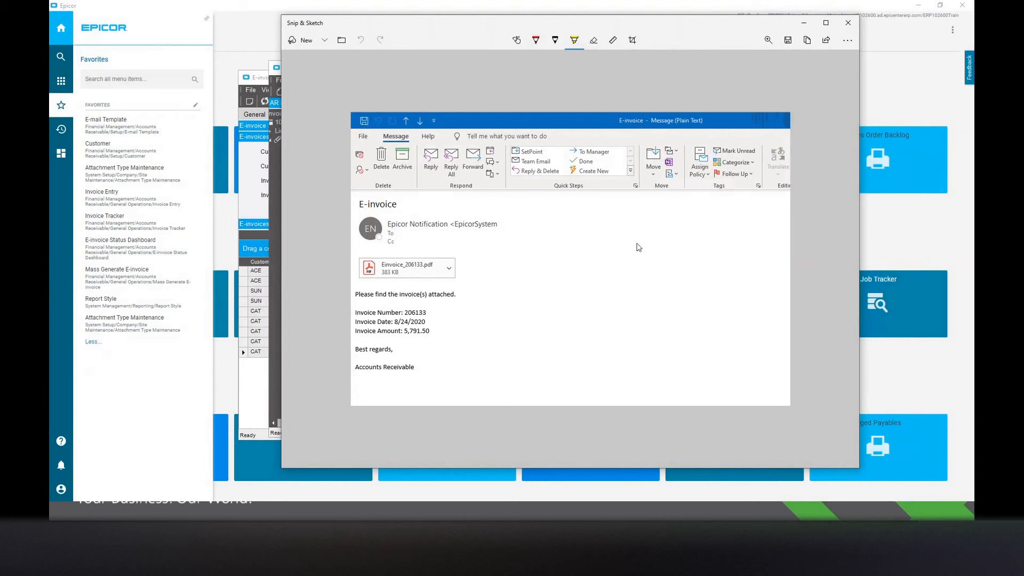
left_click(804, 23)
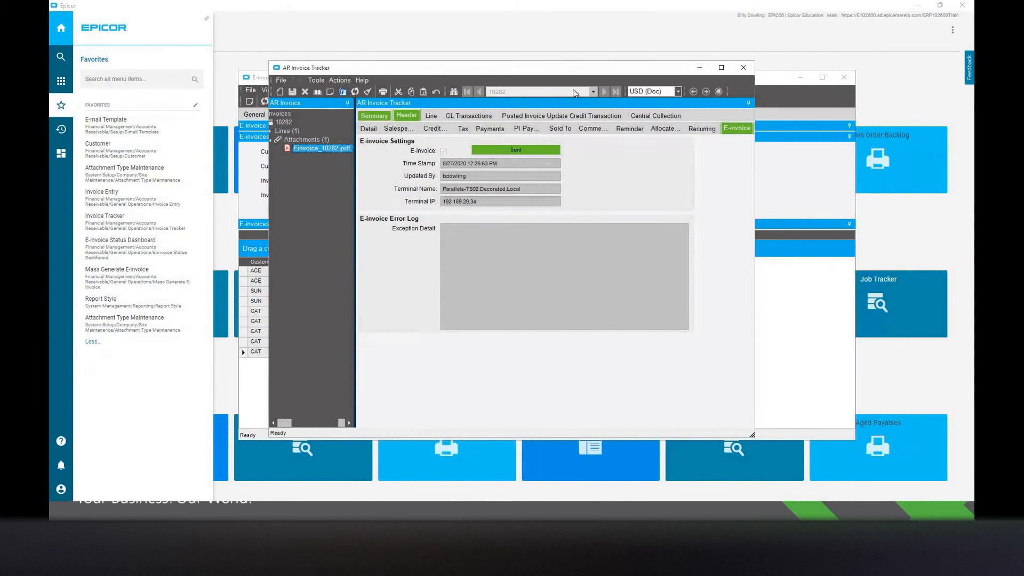
Minimize AR Invoice Tracker and review the ACE customer's invoices in the E-invoice Status dashboard.
left_click_drag(545, 68, 608, 77)
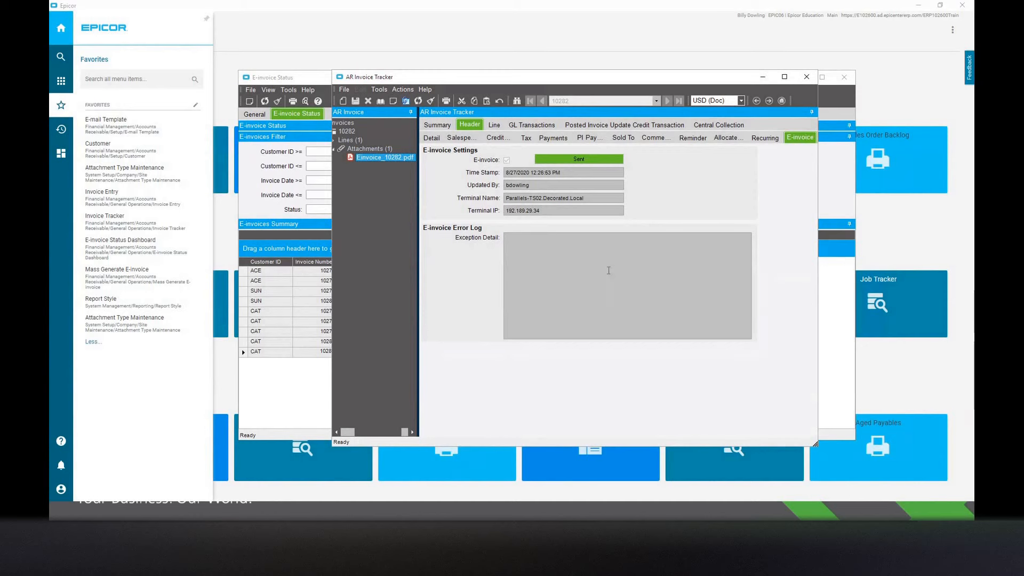
left_click(763, 77)
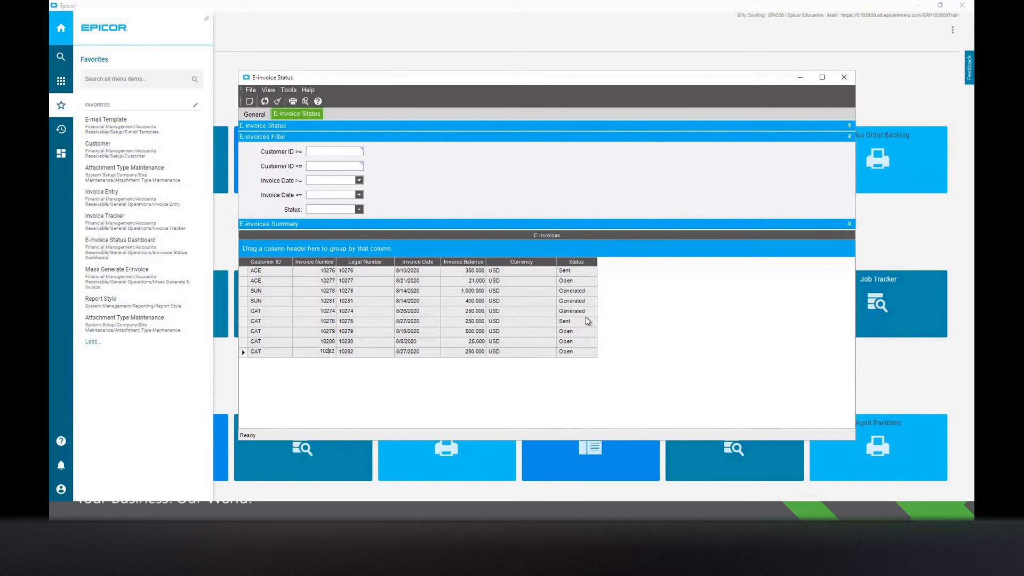
left_click(273, 271)
left_click(268, 281)
left_click(272, 274)
Browse the programs under Financial Management, Accounts Receivable, General Operations.
left_click(60, 81)
left_click(128, 197)
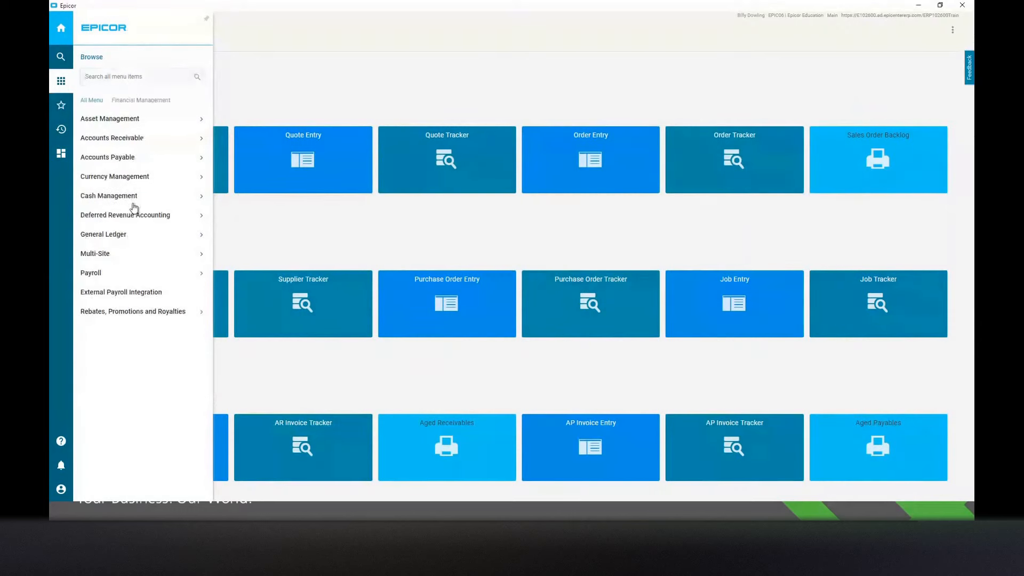
left_click(123, 143)
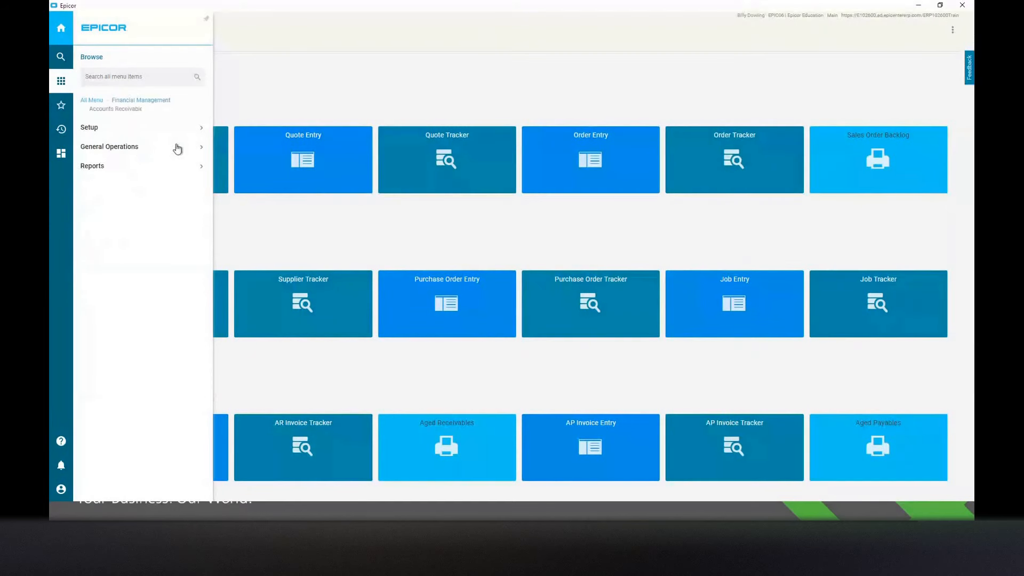
left_click(146, 148)
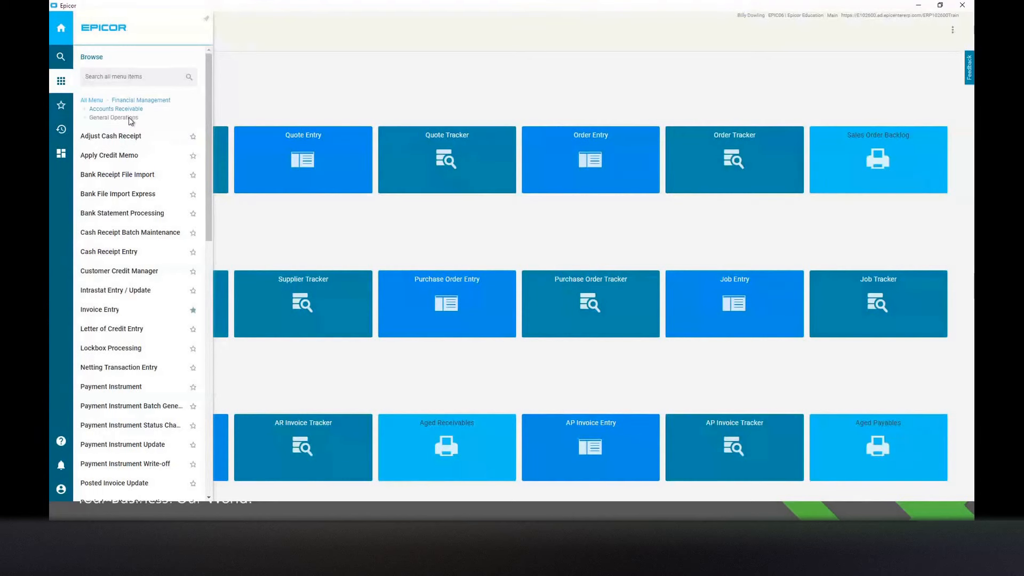
scroll(165, 281, "down", 4)
scroll(167, 283, "up", 3)
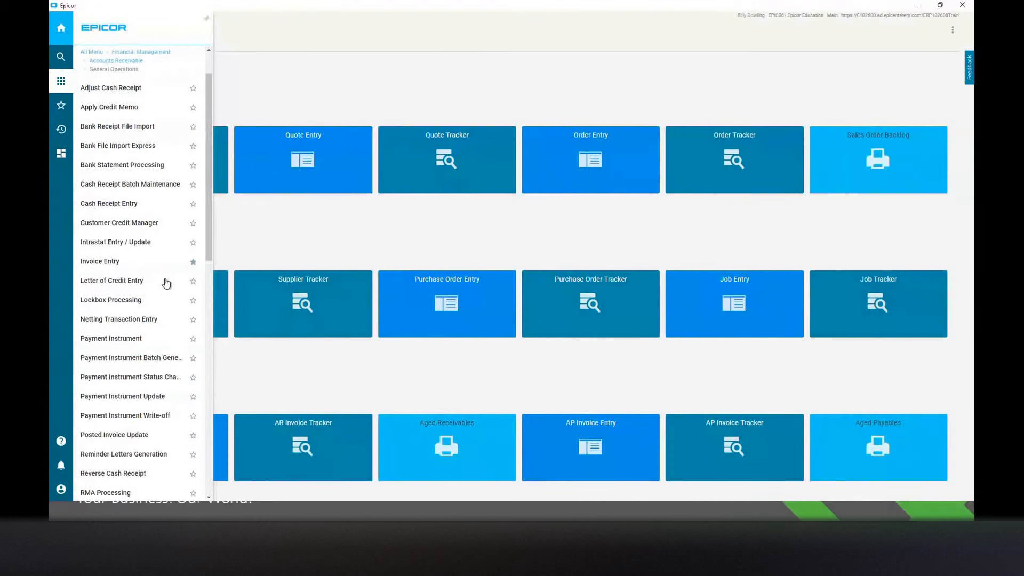
scroll(166, 283, "up", 1)
scroll(167, 283, "down", 10)
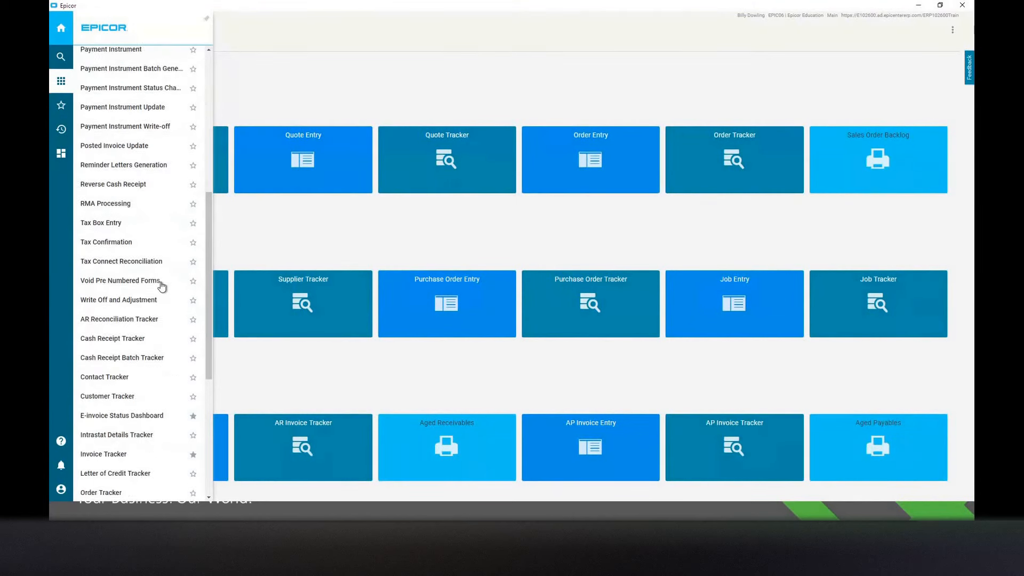
Open Mass Generate E-invoice from the favorites, look over its customer filter, and return to the selection settings.
left_click(61, 105)
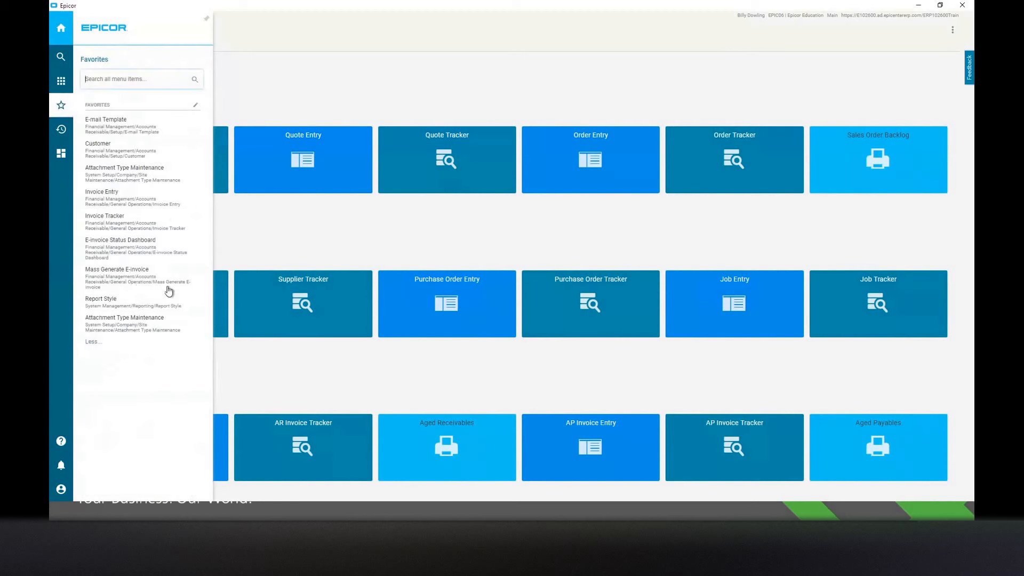
left_click(123, 271)
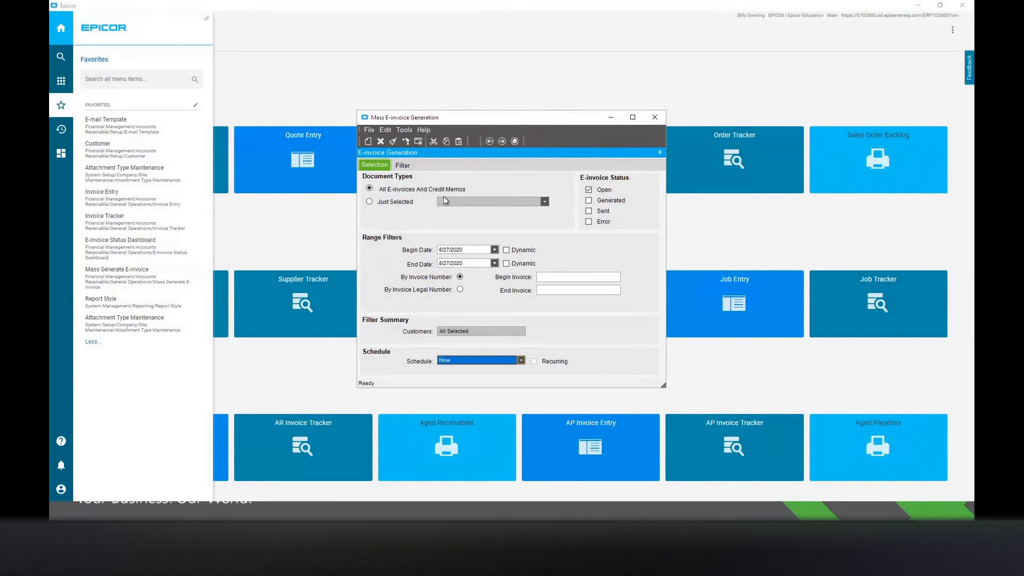
left_click(403, 165)
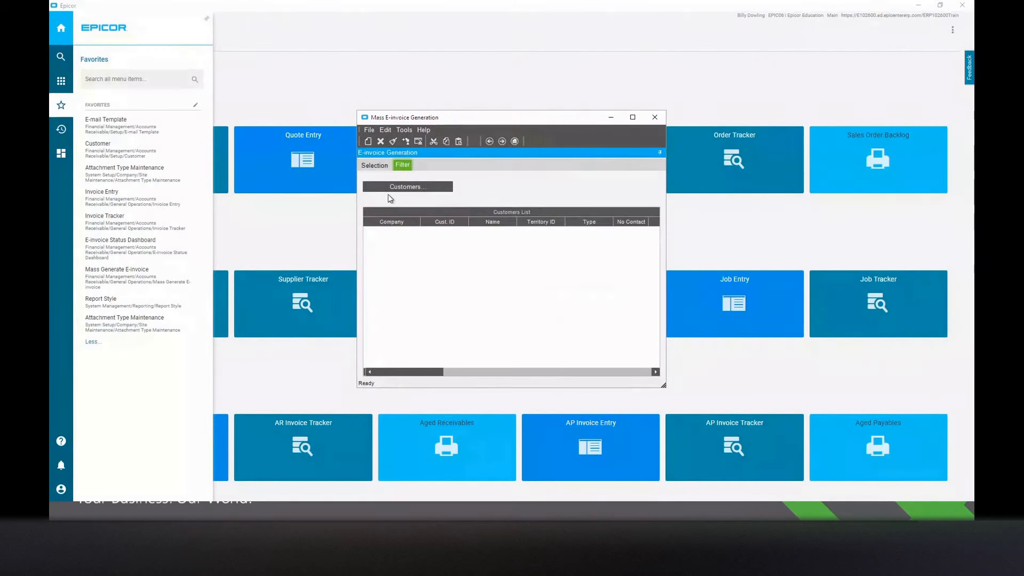
left_click(375, 166)
Try limiting the document types to Just Selected, check the available types, and restore All E-invoices And Credit Memos.
left_click(370, 202)
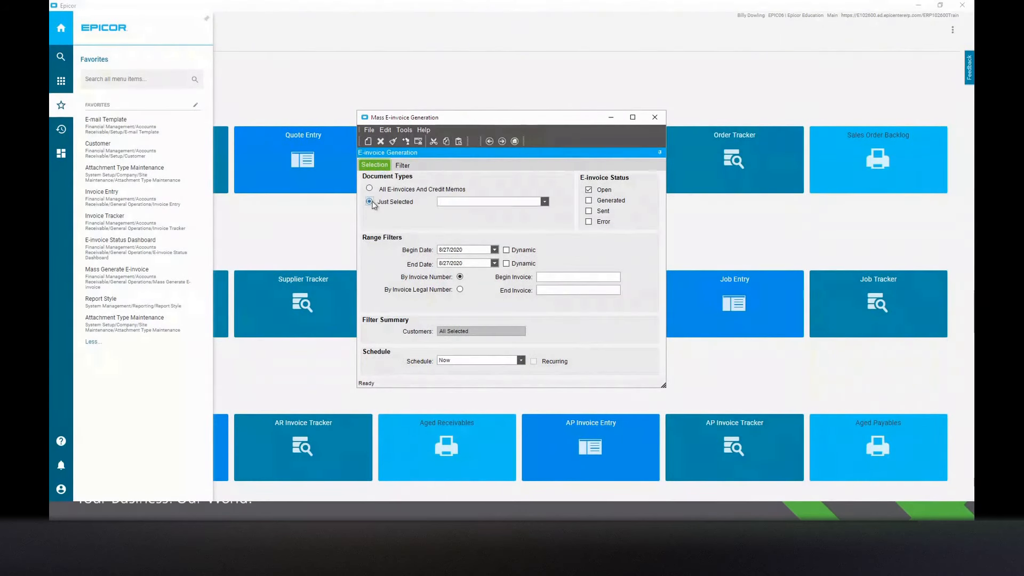
left_click(544, 202)
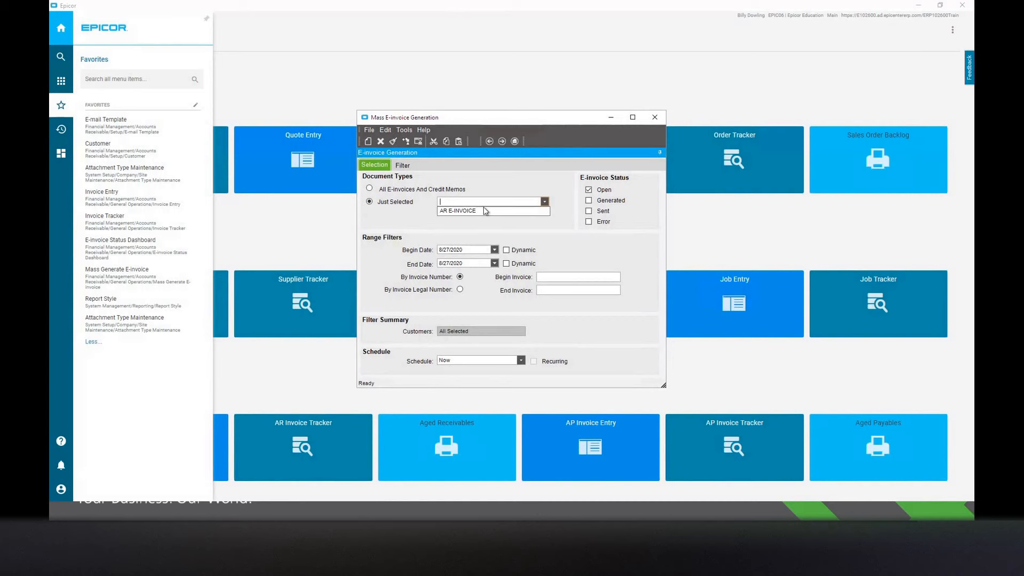
left_click(439, 192)
left_click(431, 190)
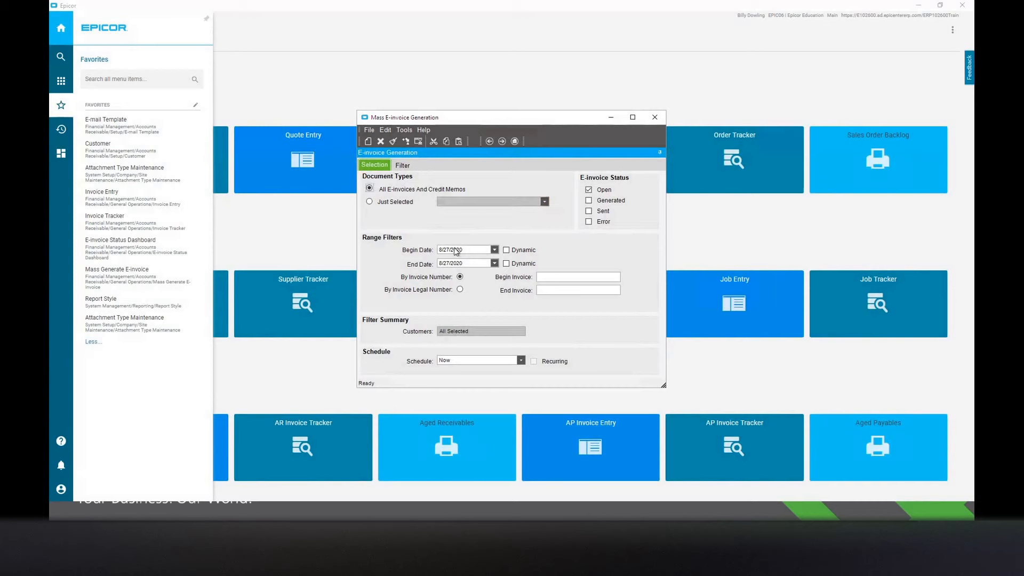
Set the mass generation date range from 8/1/2020 to 8/31/2020.
left_click(494, 251)
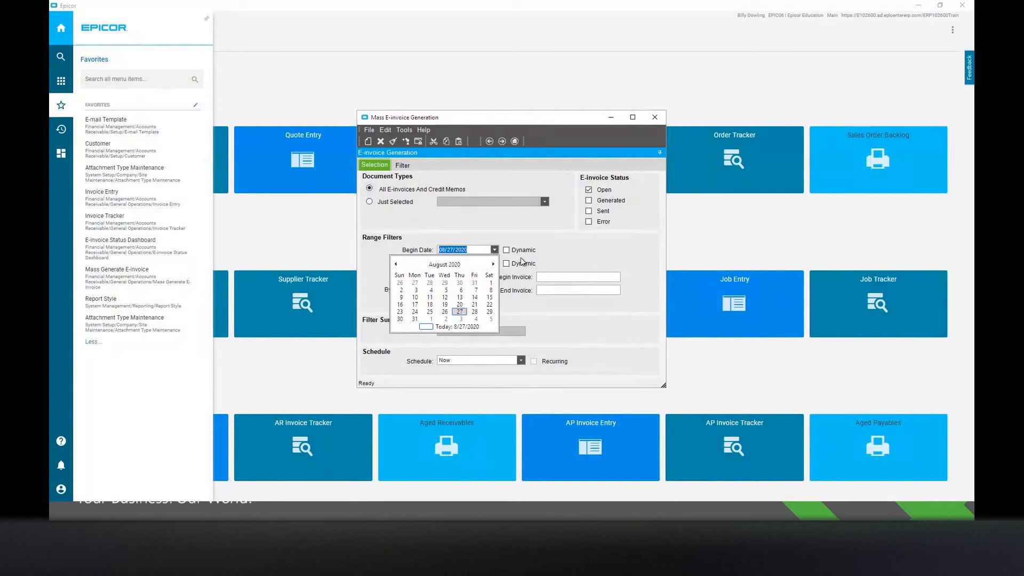
left_click(491, 283)
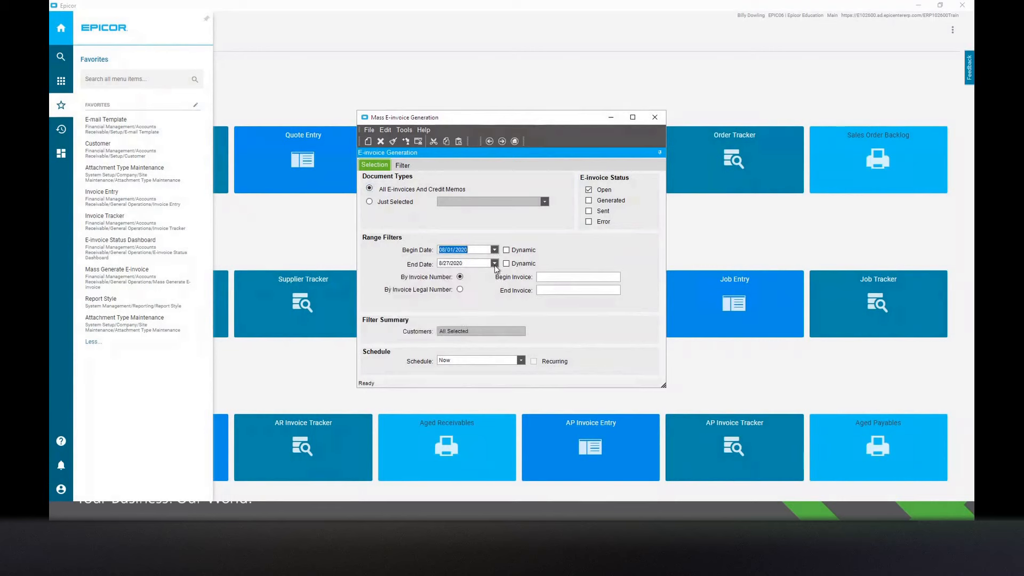
left_click(495, 264)
left_click(415, 332)
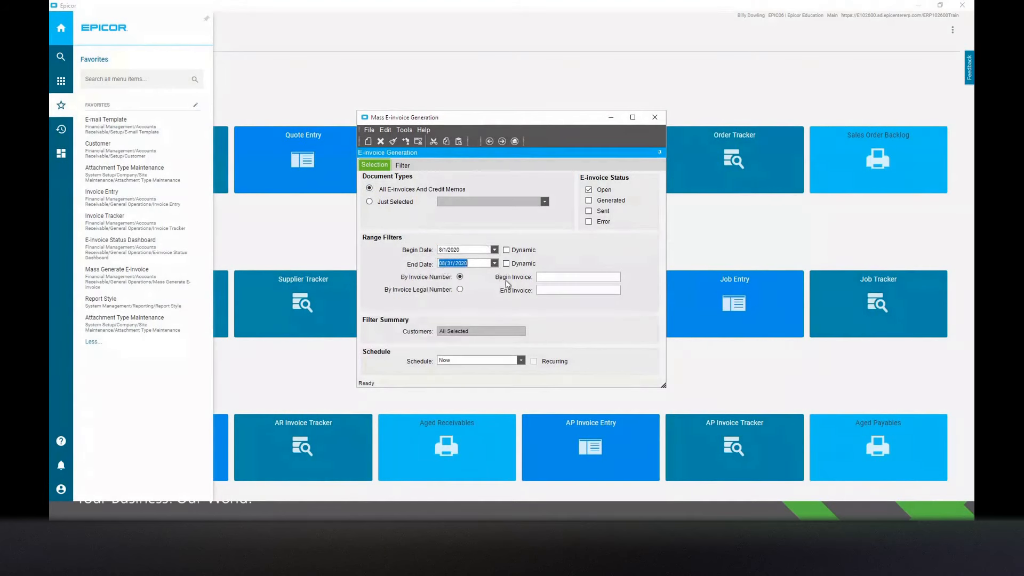
Run the mass e-invoice generation for this range and refresh the E-invoice Status dashboard to check the statuses.
left_click(408, 143)
left_click(755, 234)
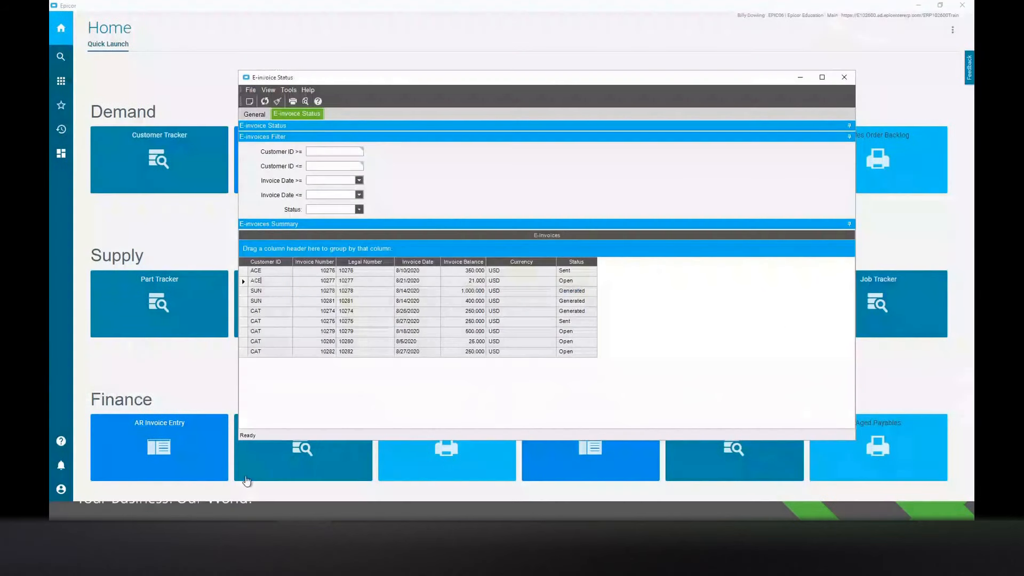
left_click(263, 101)
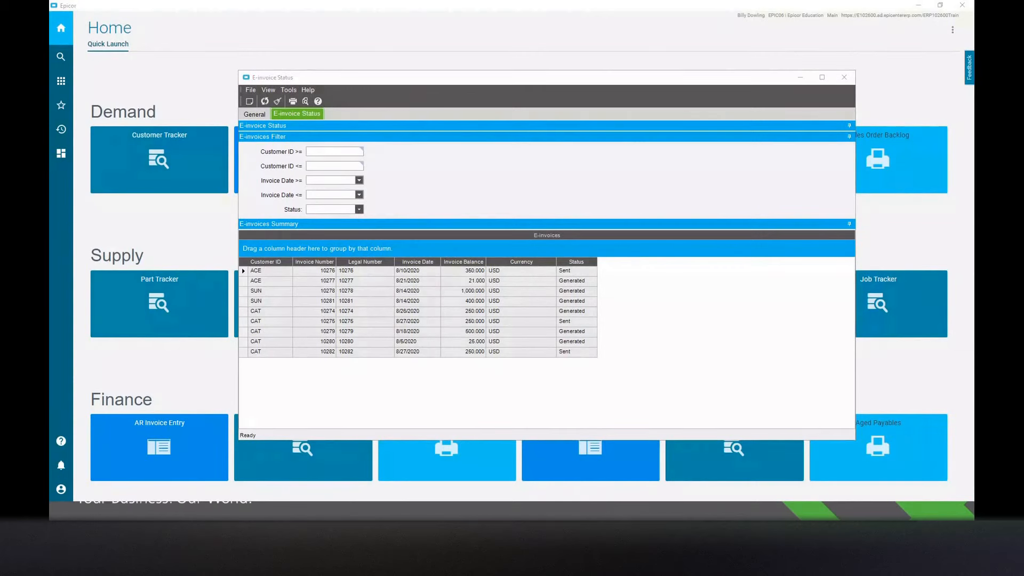
Switch to the browser window with the security certificate error and close it.
left_click(59, 111)
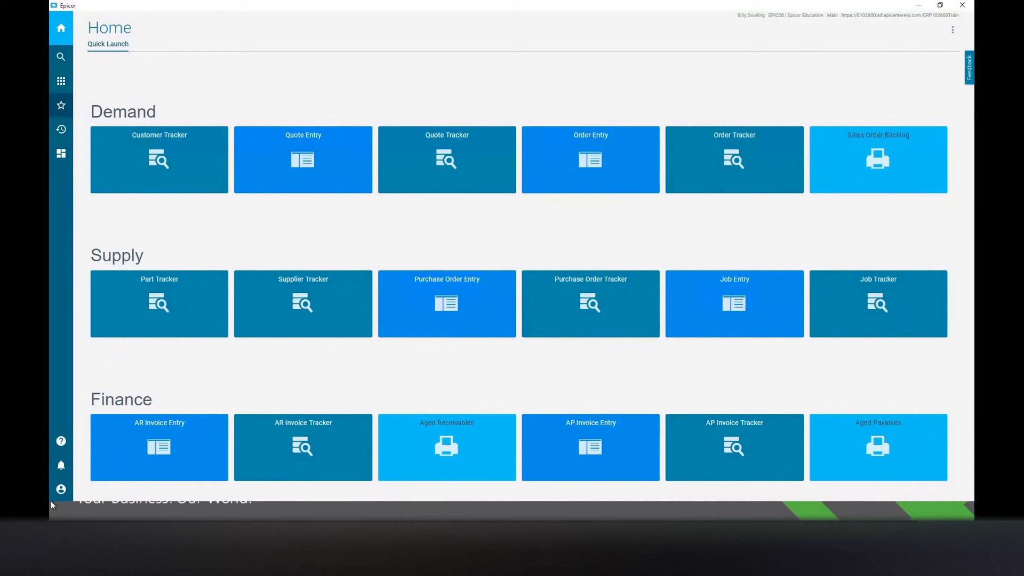
key("alt+Tab")
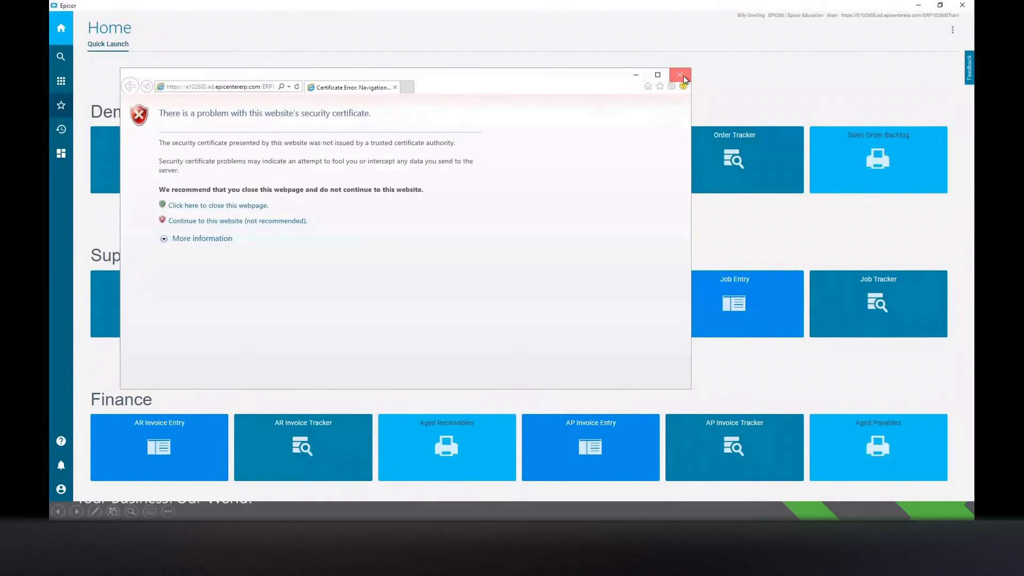
left_click(680, 75)
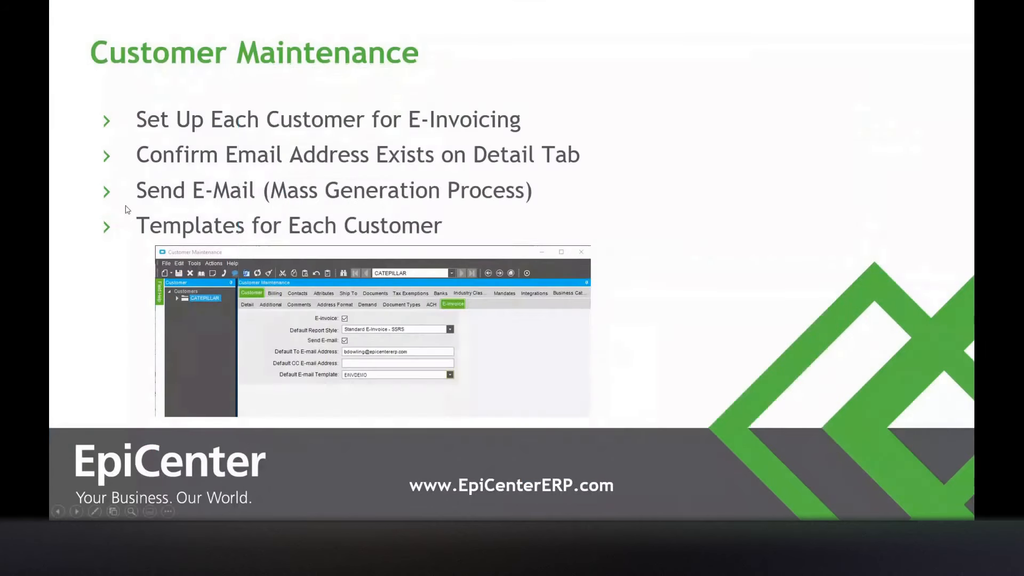
left_click(128, 209)
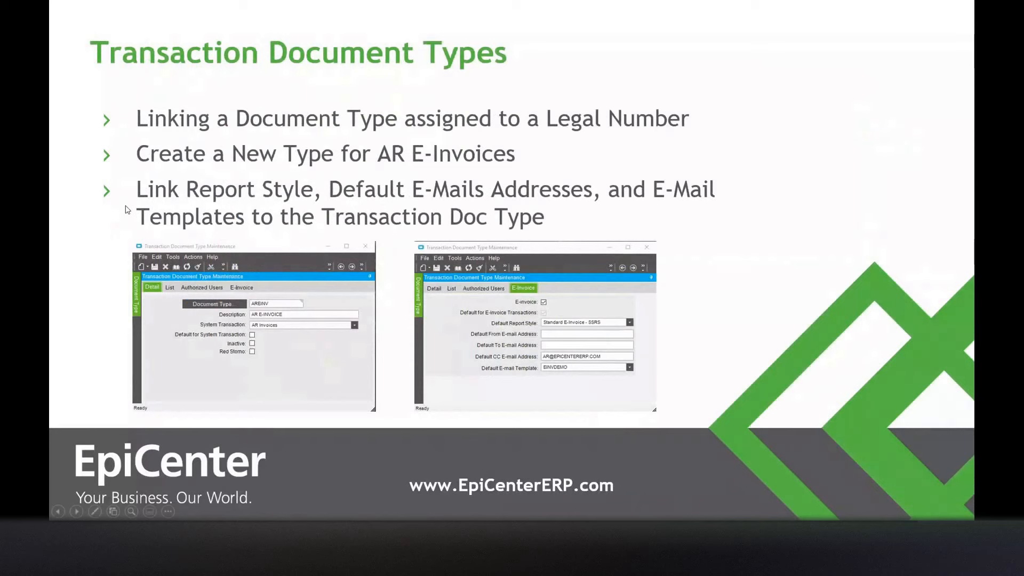
left_click(128, 210)
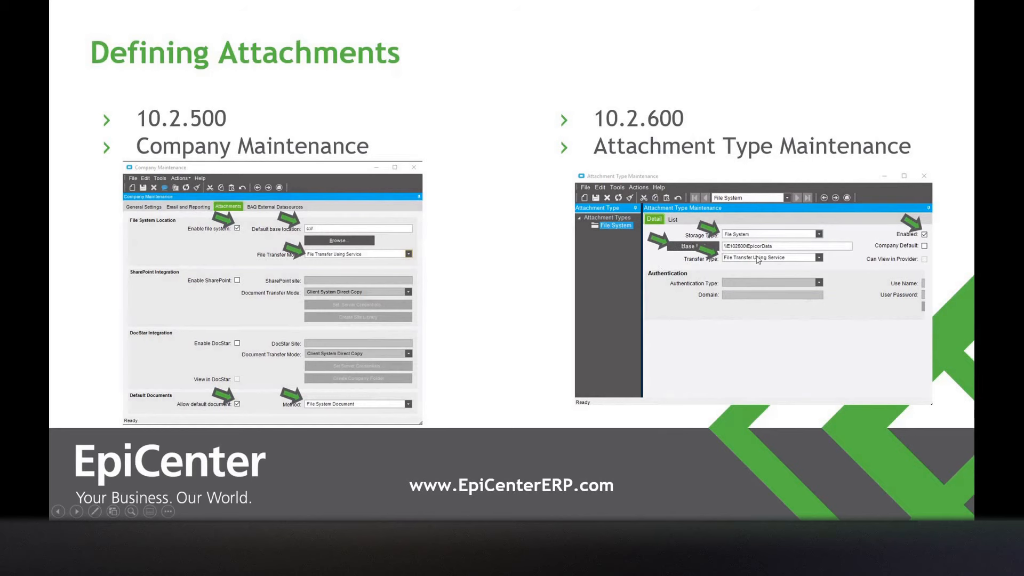
Advance the slide show to the E-Invoicing Tools slide and end the presentation.
scroll(813, 302, "down", 3)
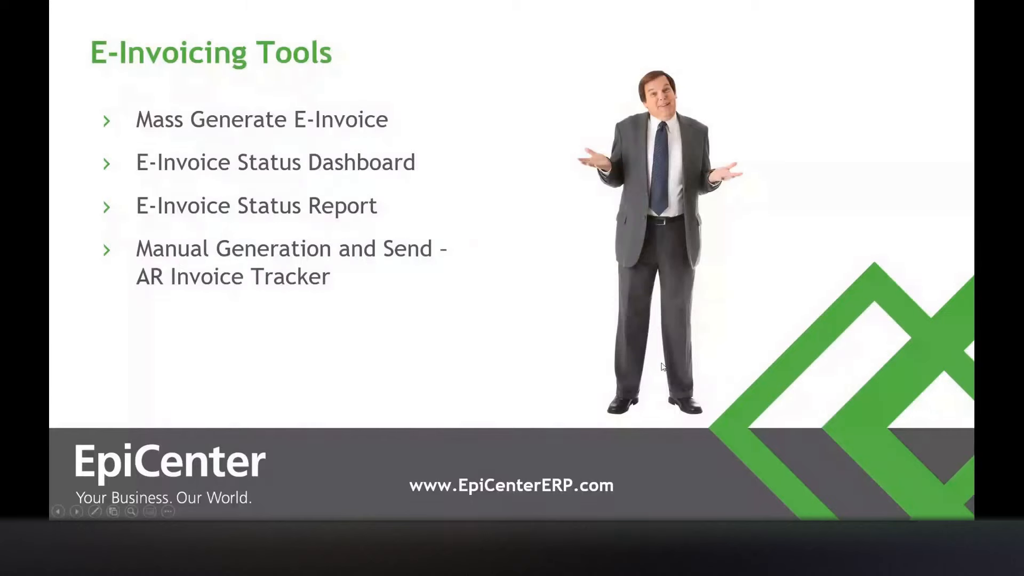
key("Escape")
Switch to Epicor, close the Mass E-invoice Generation window and maximize the E-invoice Status dashboard to review the invoice statuses.
mouse_move(600, 513)
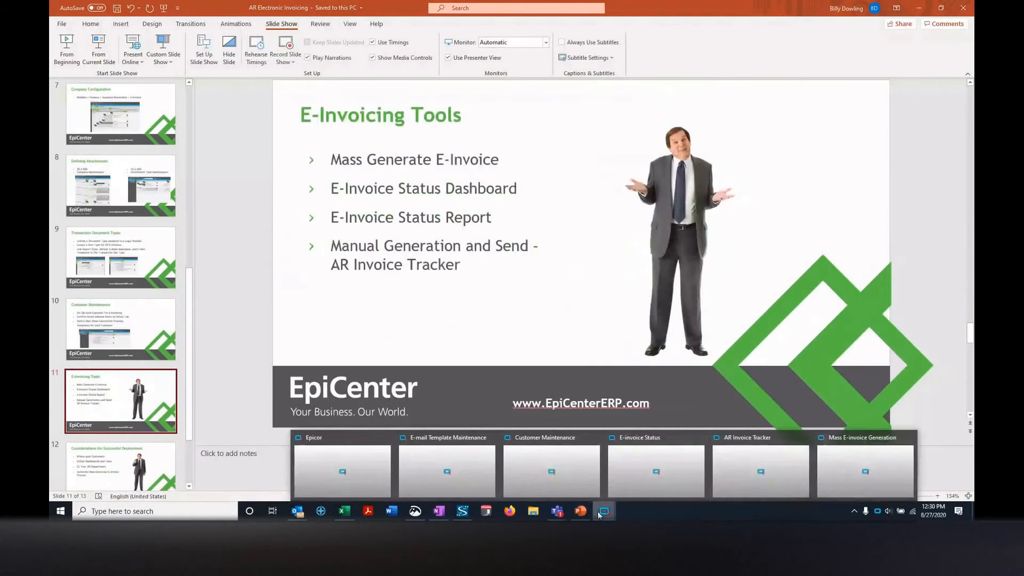
left_click(853, 456)
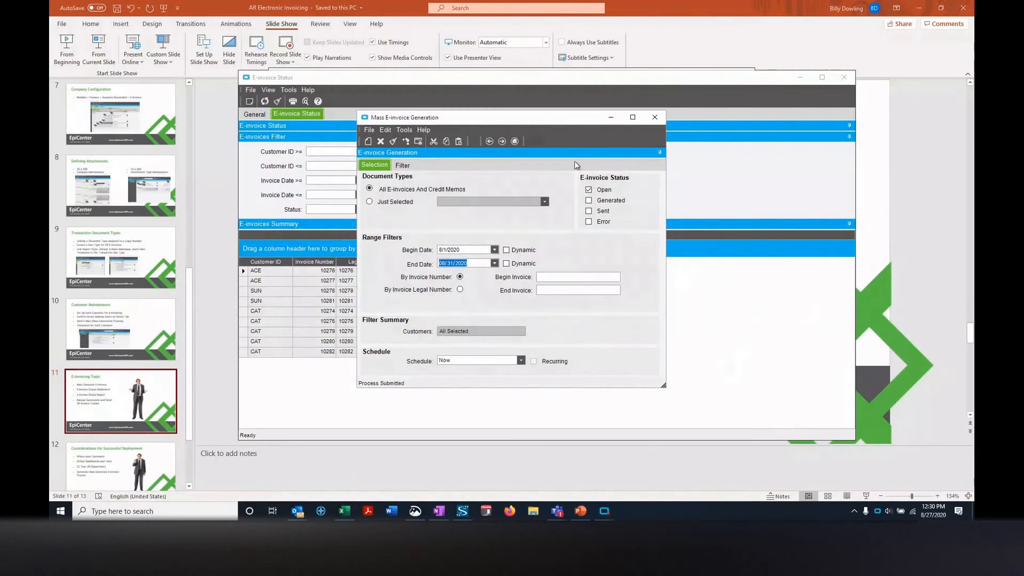
left_click(655, 116)
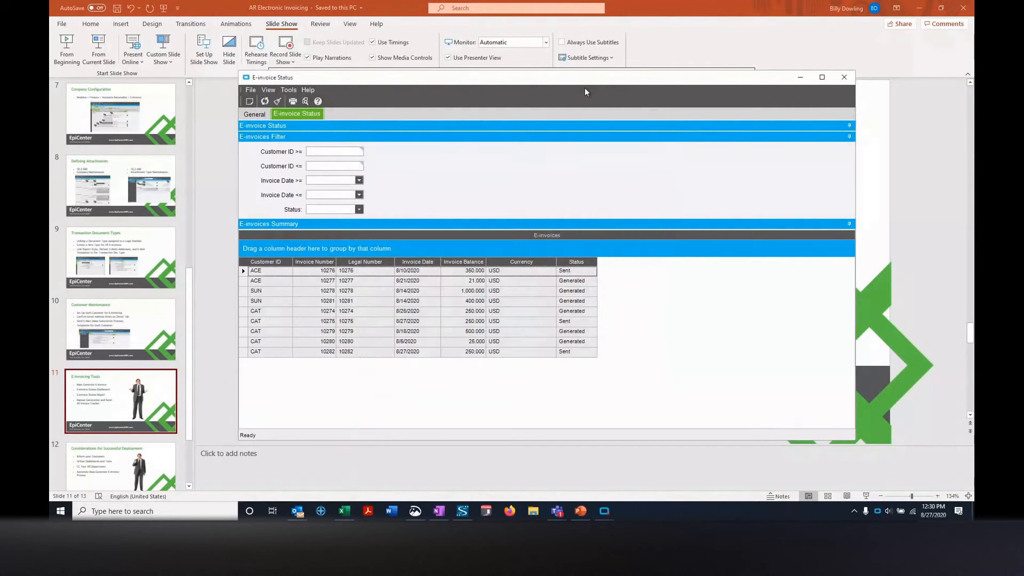
double_click(583, 80)
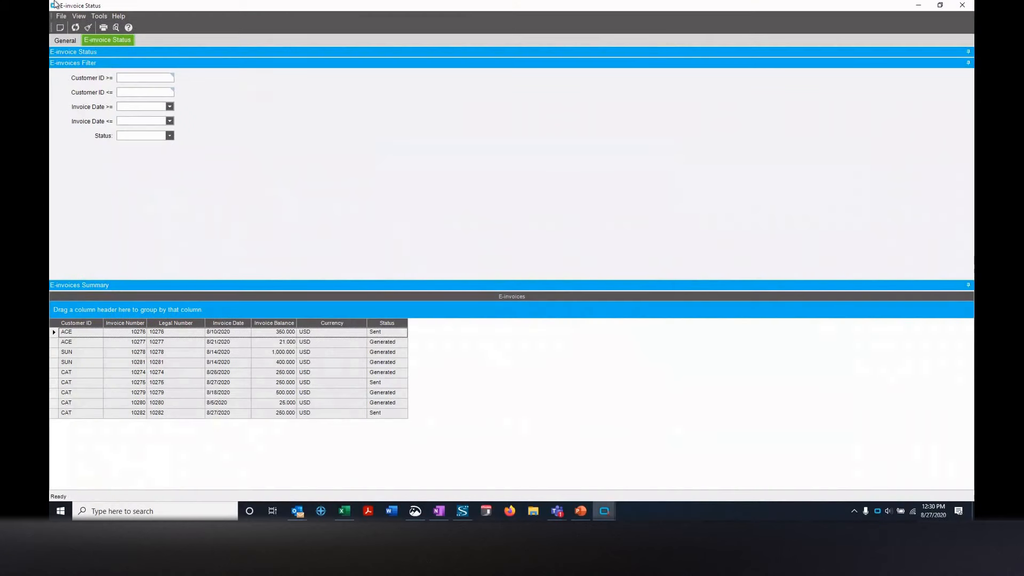
left_click(400, 361)
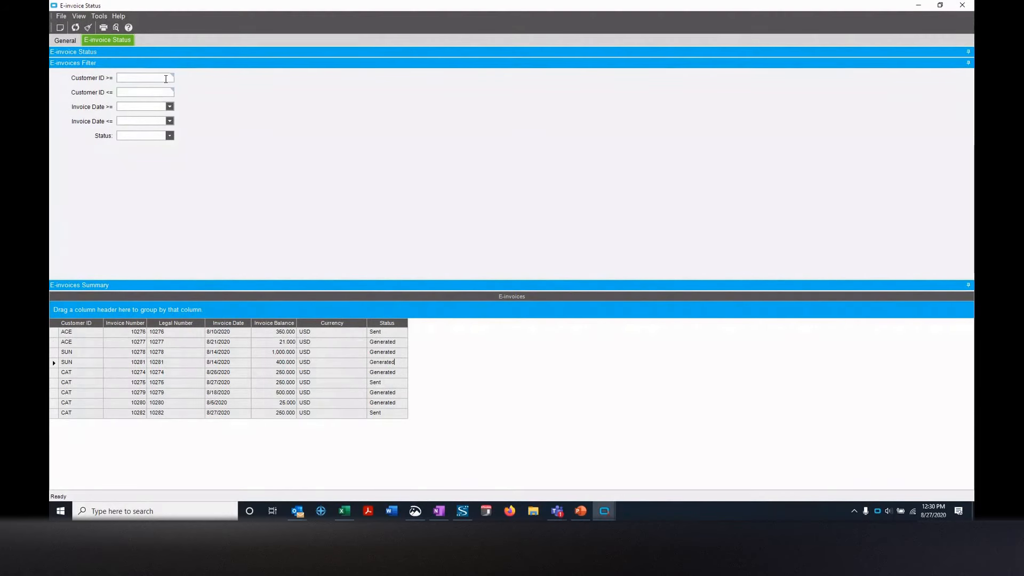
Switch to the Epicor home window, try searching the favorites for company and clear the search.
left_click(607, 510)
left_click(394, 467)
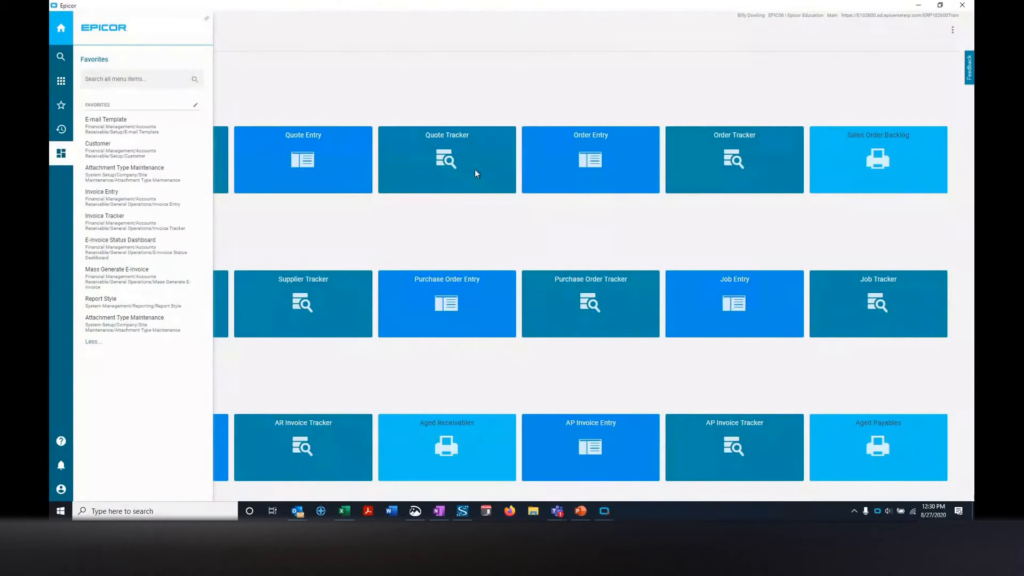
type("cu")
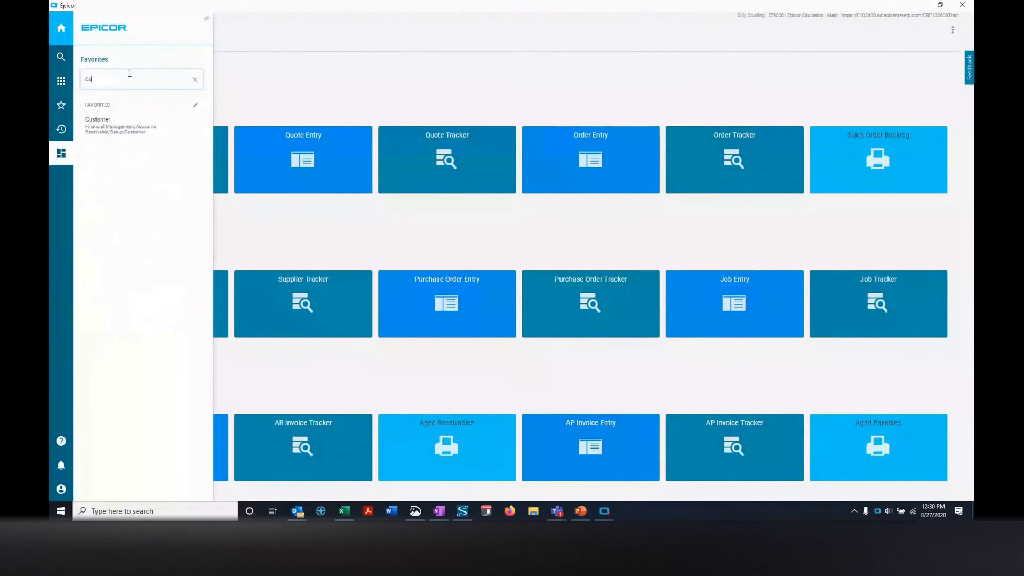
type("stomer")
double_click(131, 77)
type("company")
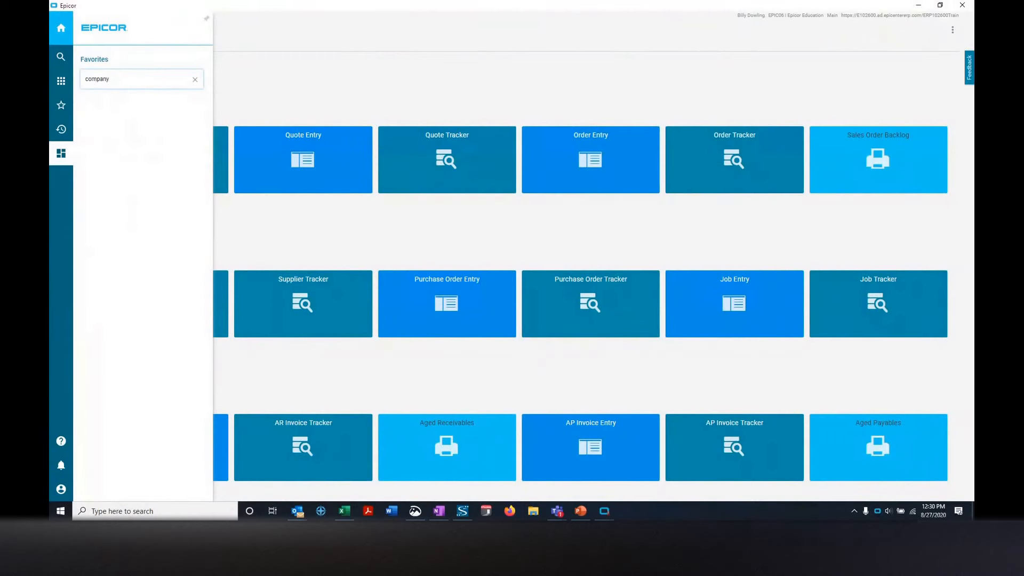
double_click(128, 78)
key("BackSpace")
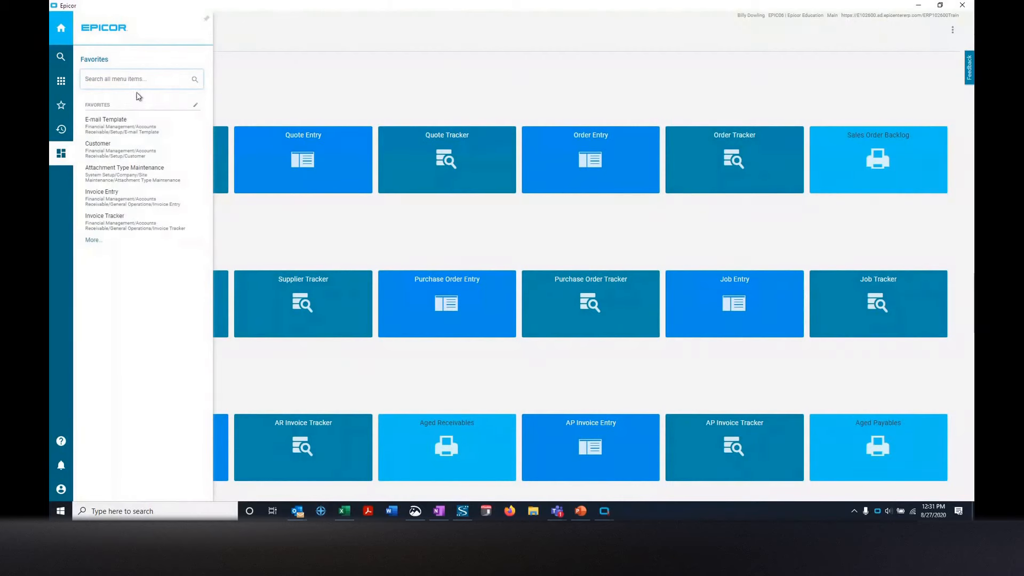
Try searching all menu items for company, clear the search and return to the home page.
left_click(60, 58)
type("company")
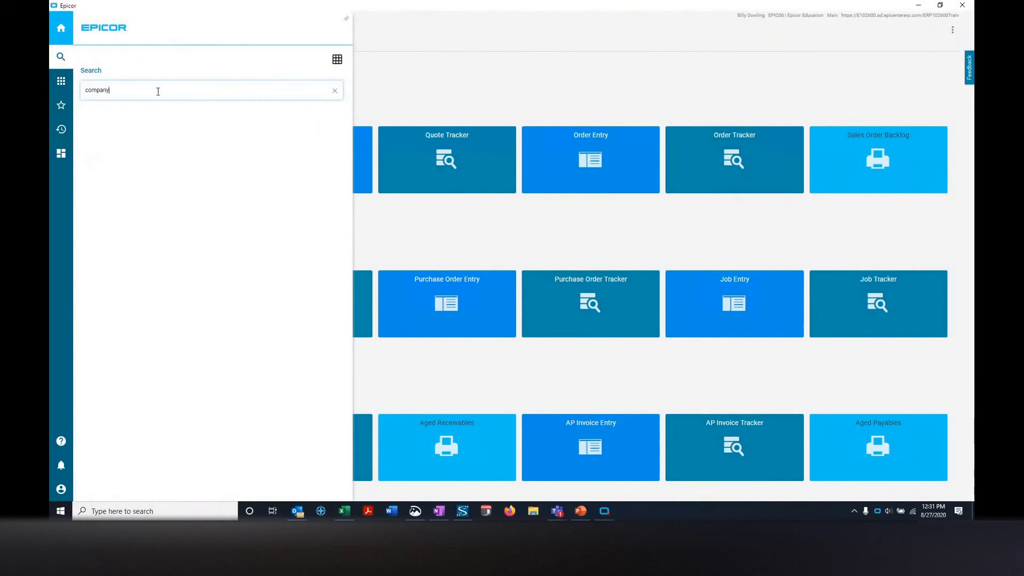
left_click(335, 92)
left_click(447, 88)
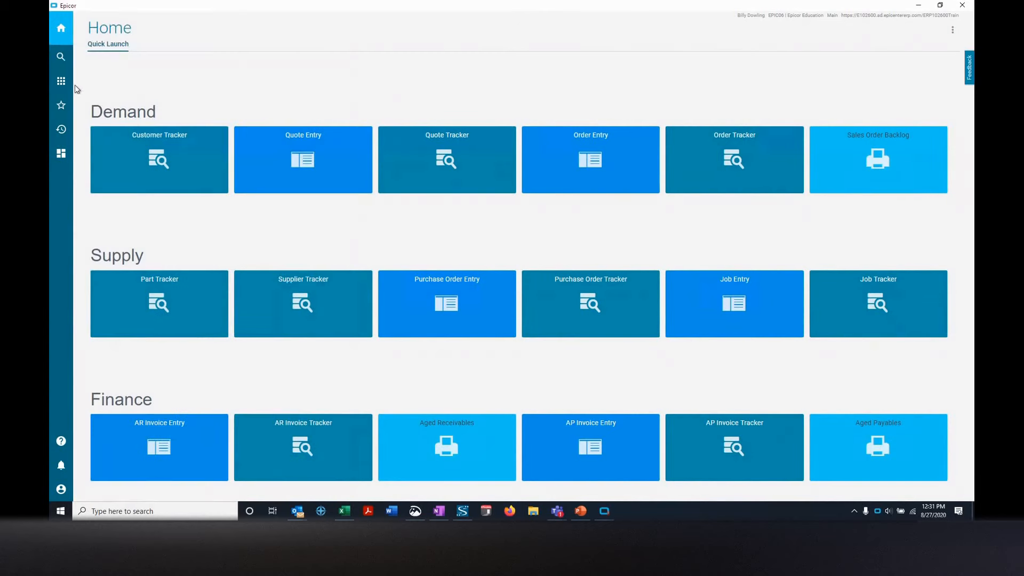
Open Company Maintenance from Company/Site Maintenance in System Setup.
left_click(61, 84)
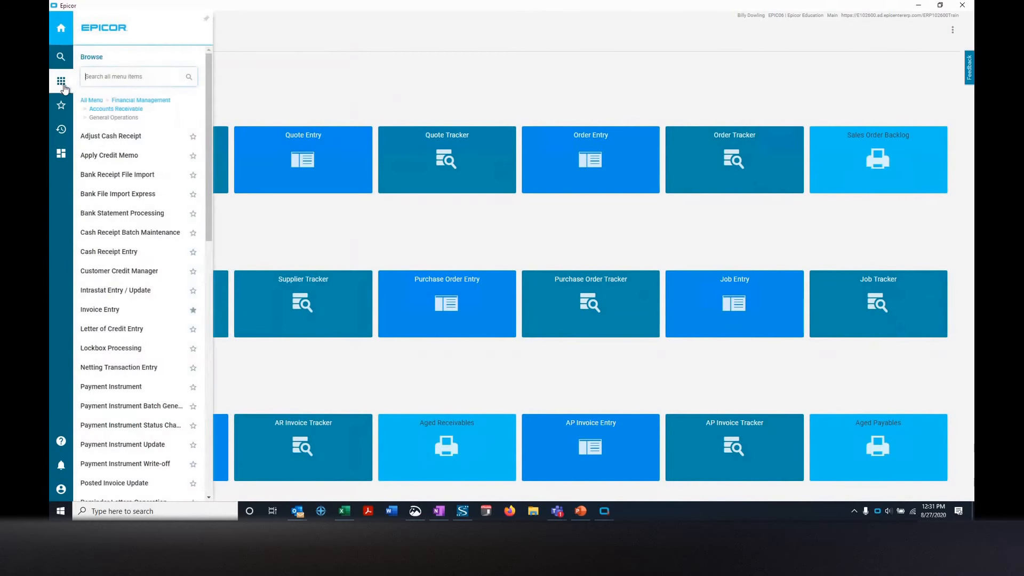
left_click(96, 99)
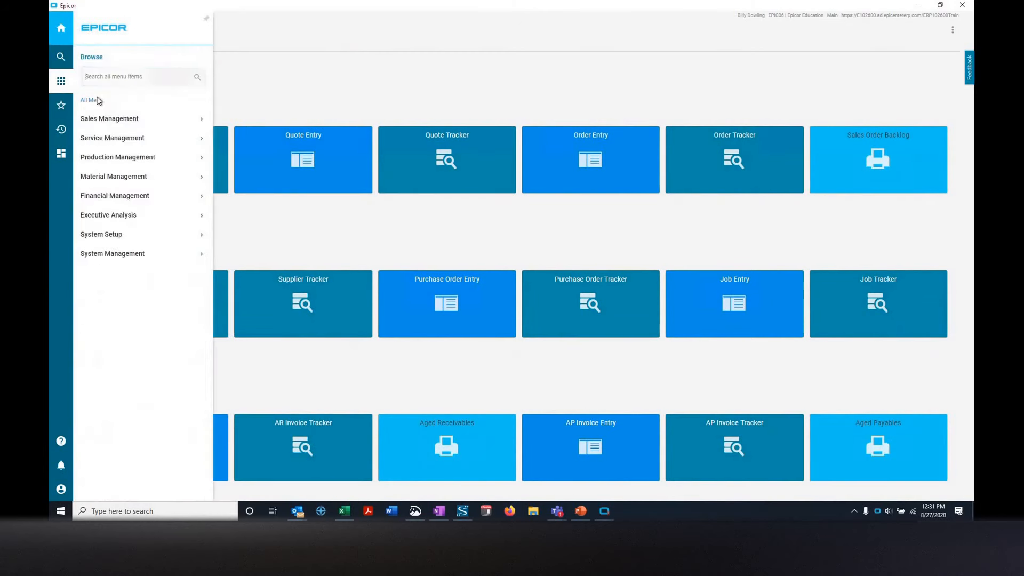
left_click(133, 234)
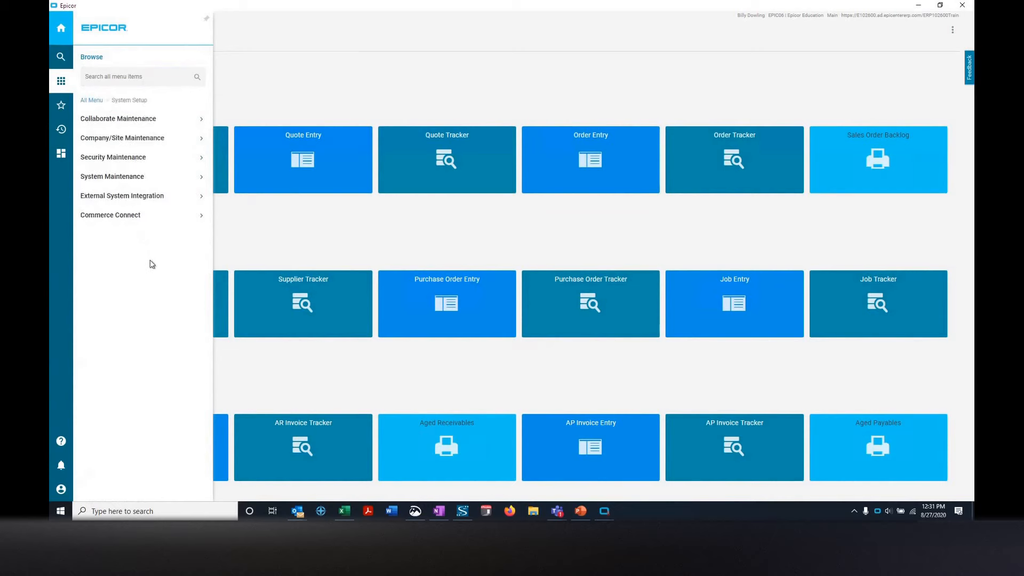
left_click(145, 140)
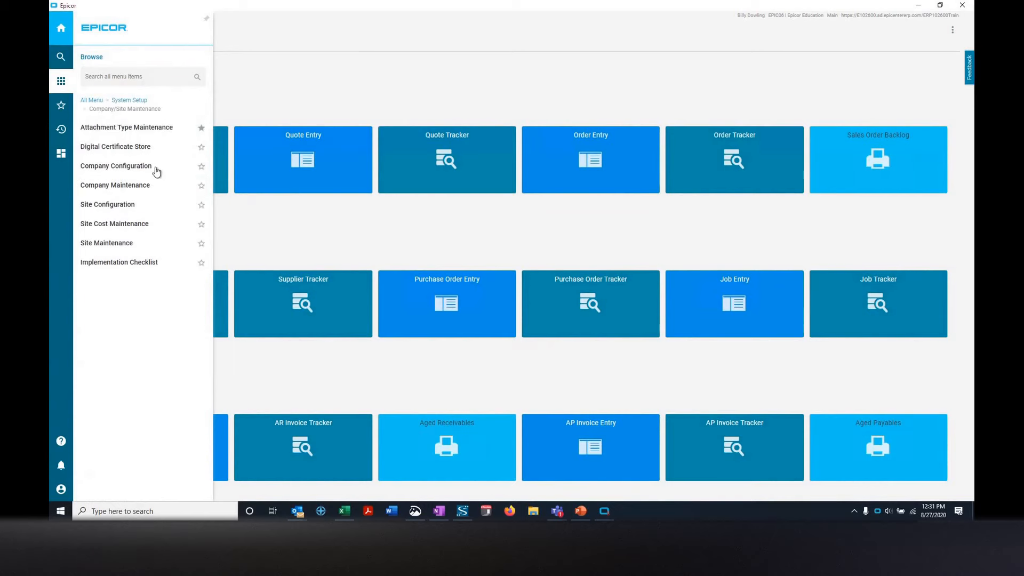
left_click(151, 187)
Examine the SMTP Server setting under Email and Reporting, close Company Maintenance and return to the home page.
left_click(362, 110)
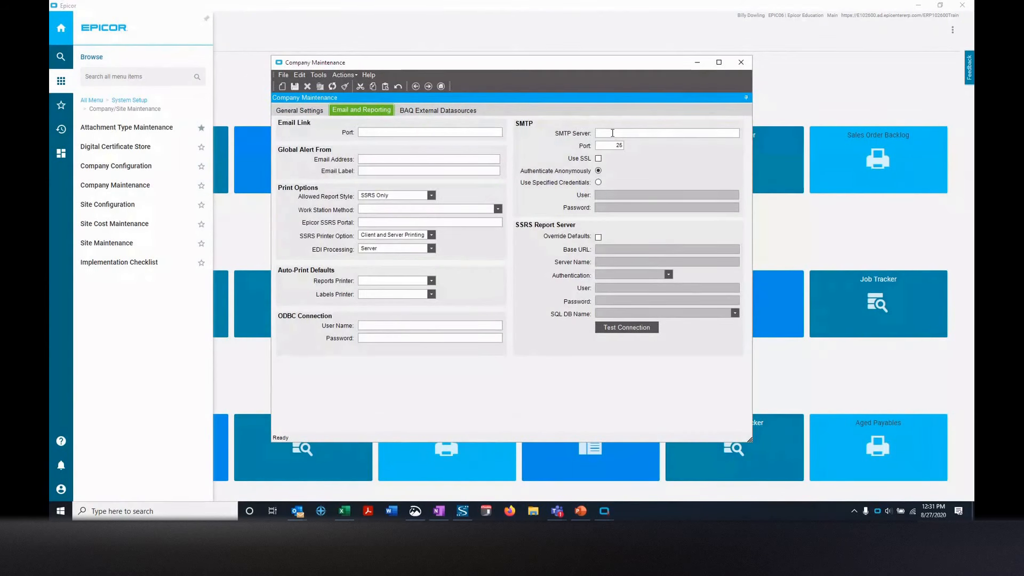
left_click(612, 133)
left_click(740, 63)
mouse_move(605, 511)
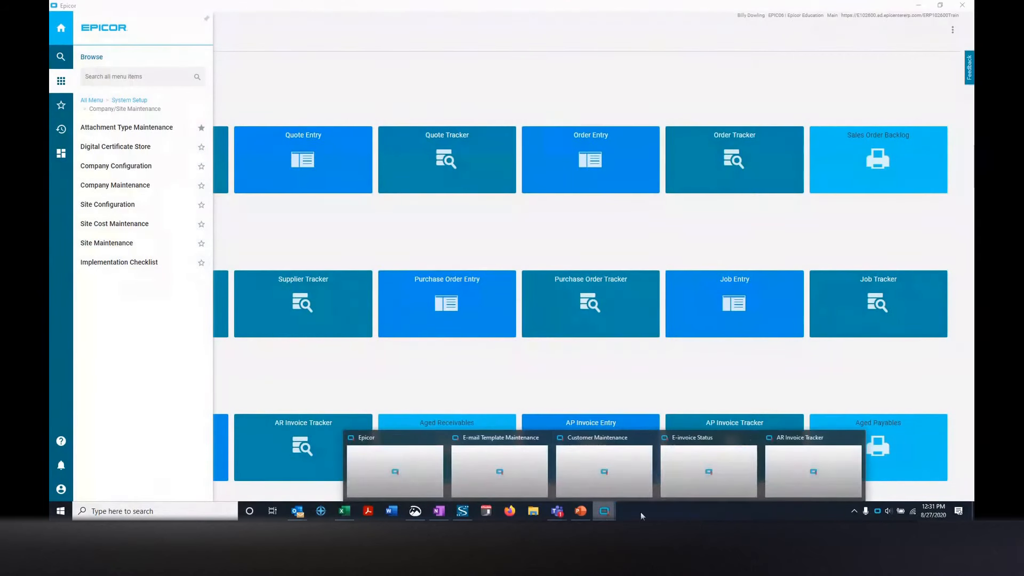
left_click(408, 449)
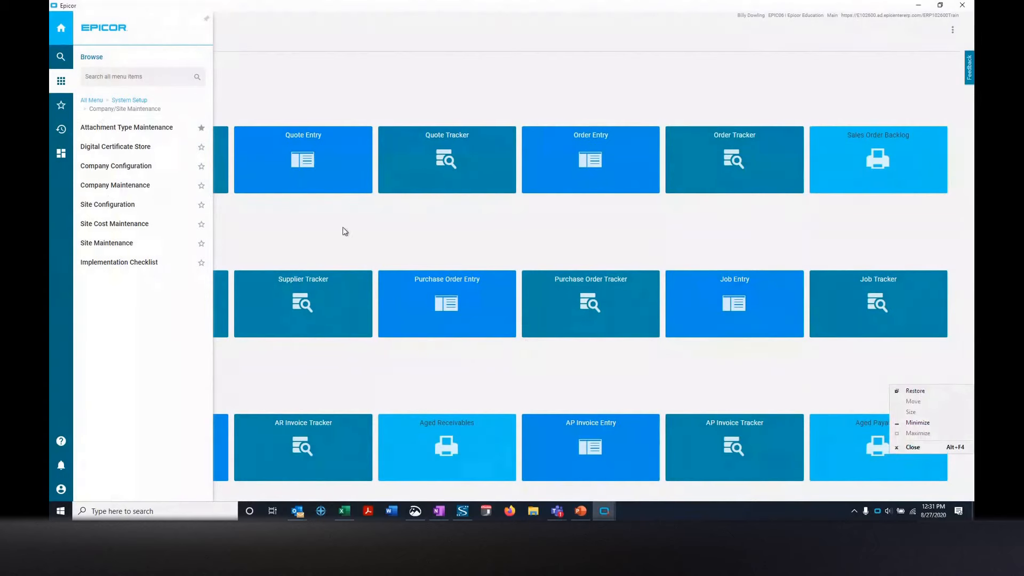
left_click(309, 229)
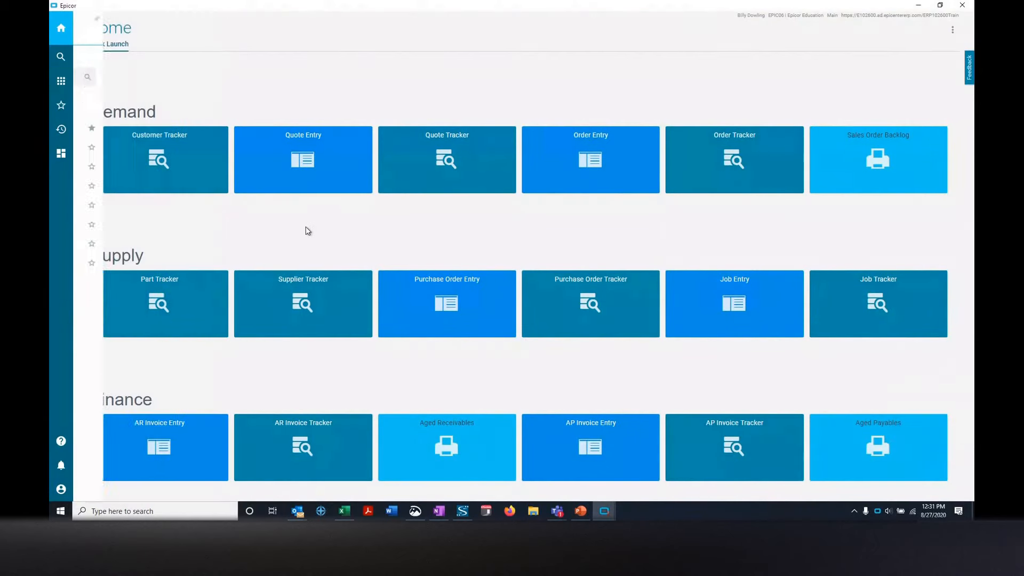
Switch to the PowerPoint presentation and show the Considerations for Successful Deployment slide in full-screen slide show mode.
left_click(581, 512)
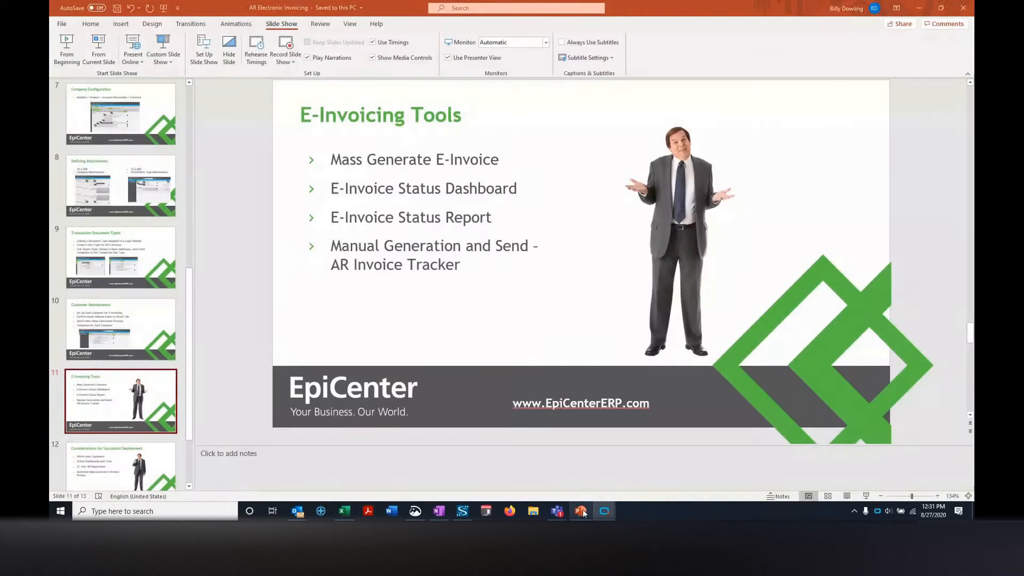
left_click(121, 455)
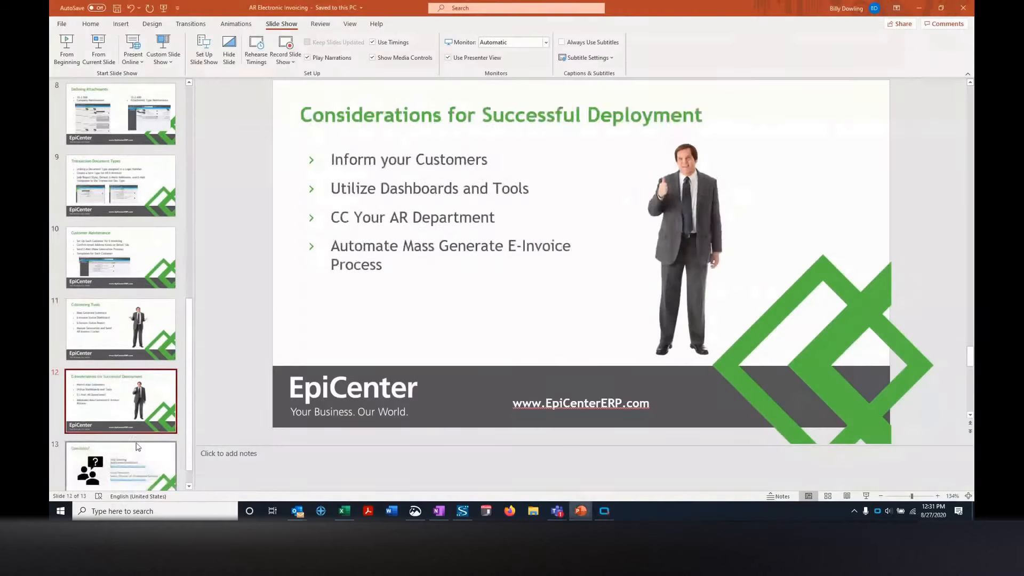
key("F5")
scroll(416, 247, "down", 12)
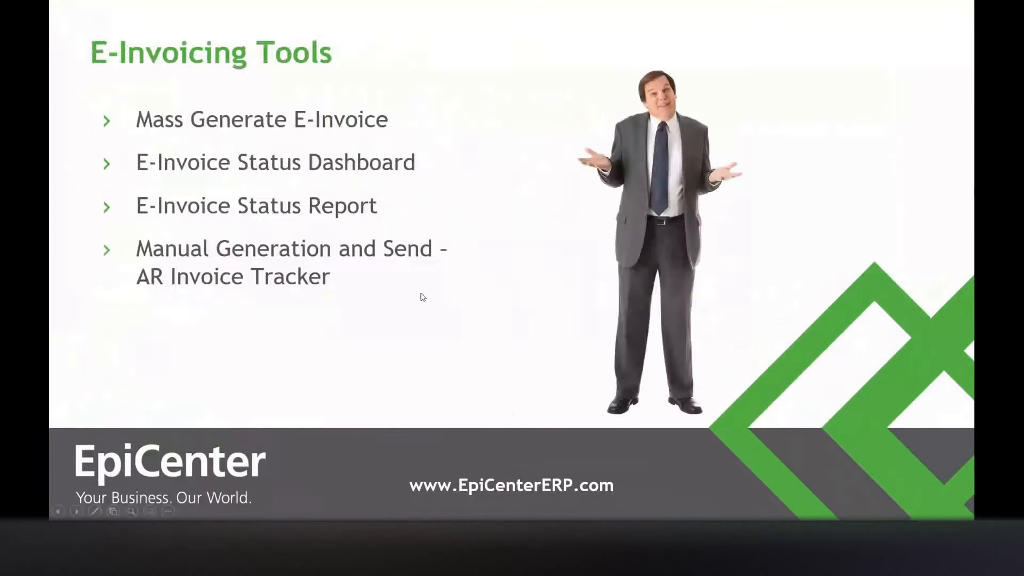
scroll(421, 297, "up", 2)
scroll(421, 297, "down", 1)
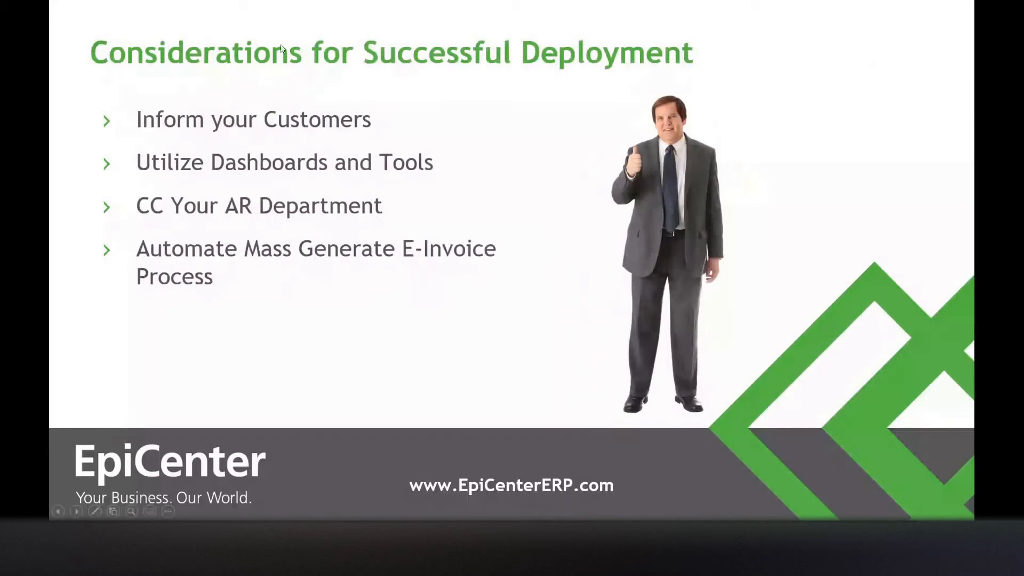